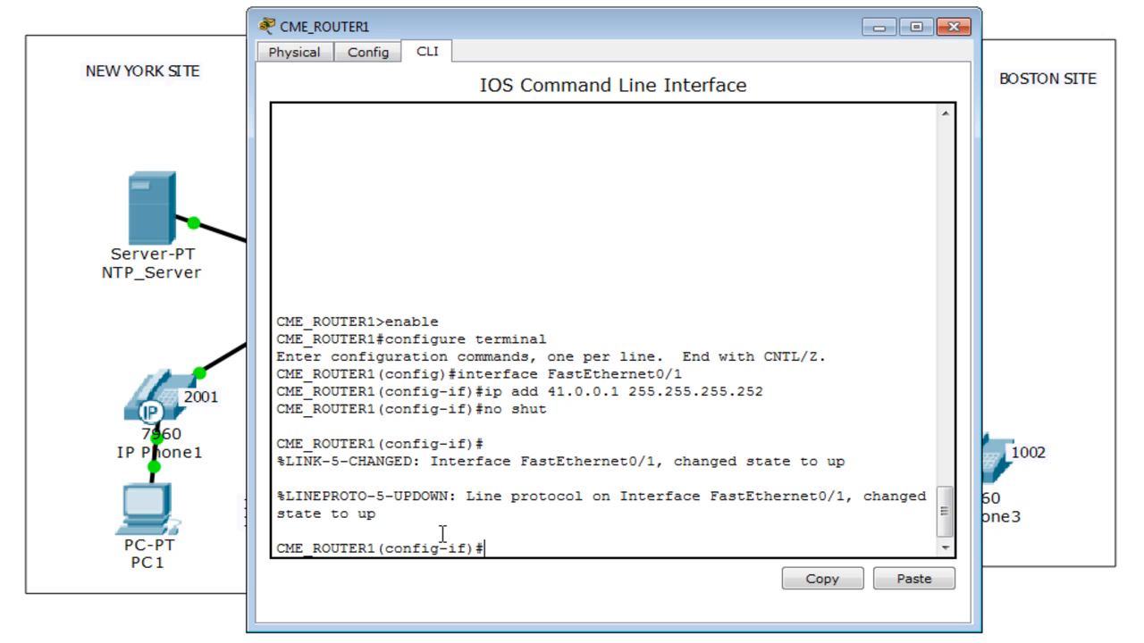
- Enable OSPF process 1 on CME_ROUTER1 and advertise network 192.168.0.0 with wildcard 0.0.255.255 in area 0
type("xit")
key("Return")
type("router os")
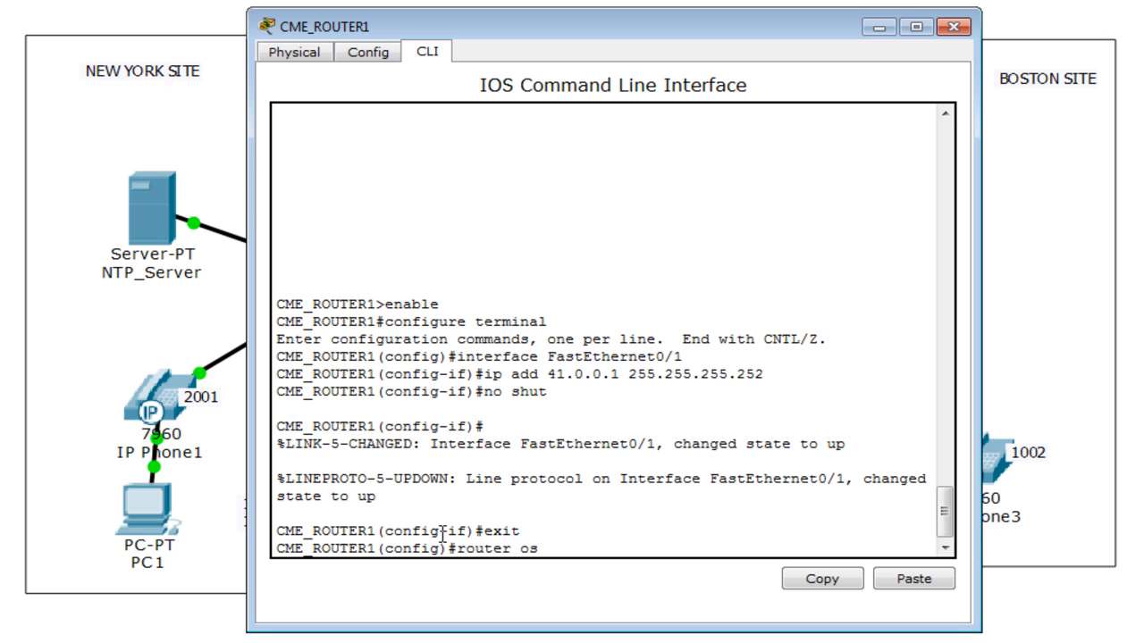
type("pf 1")
key("Return")
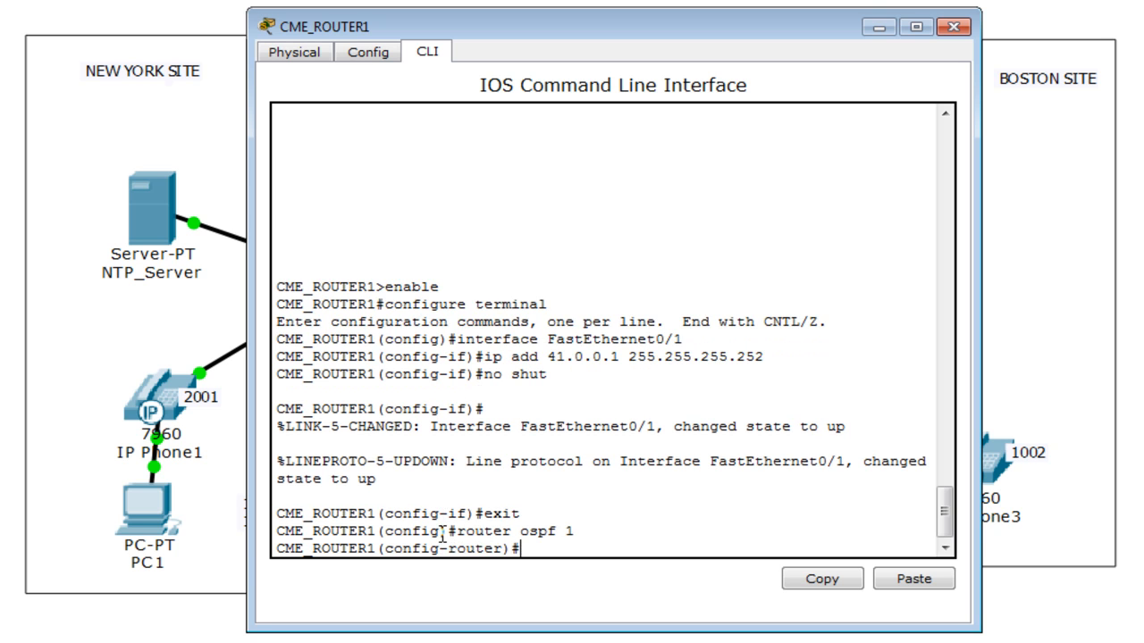
type("network 192.")
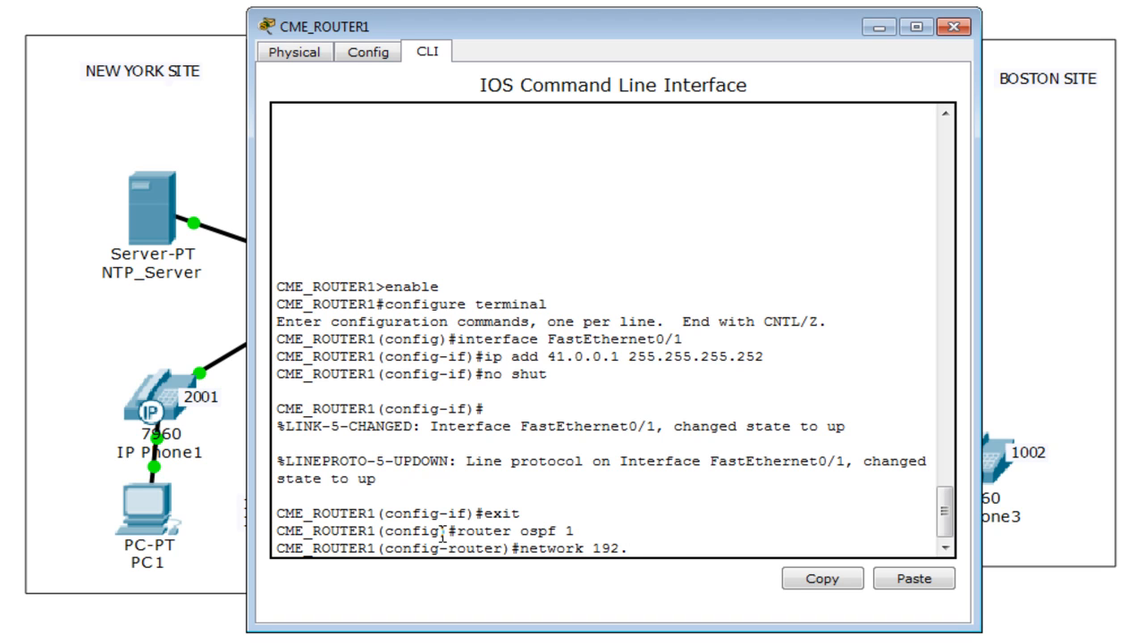
type("168.0.0 0.0.255.255")
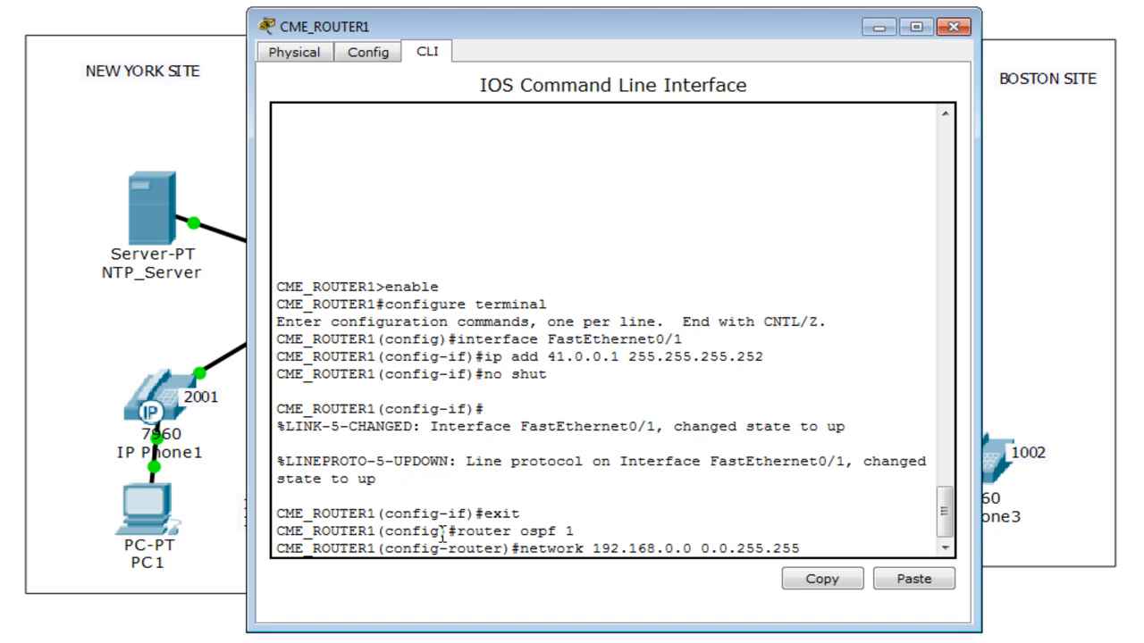
type(" area 0")
key("Return")
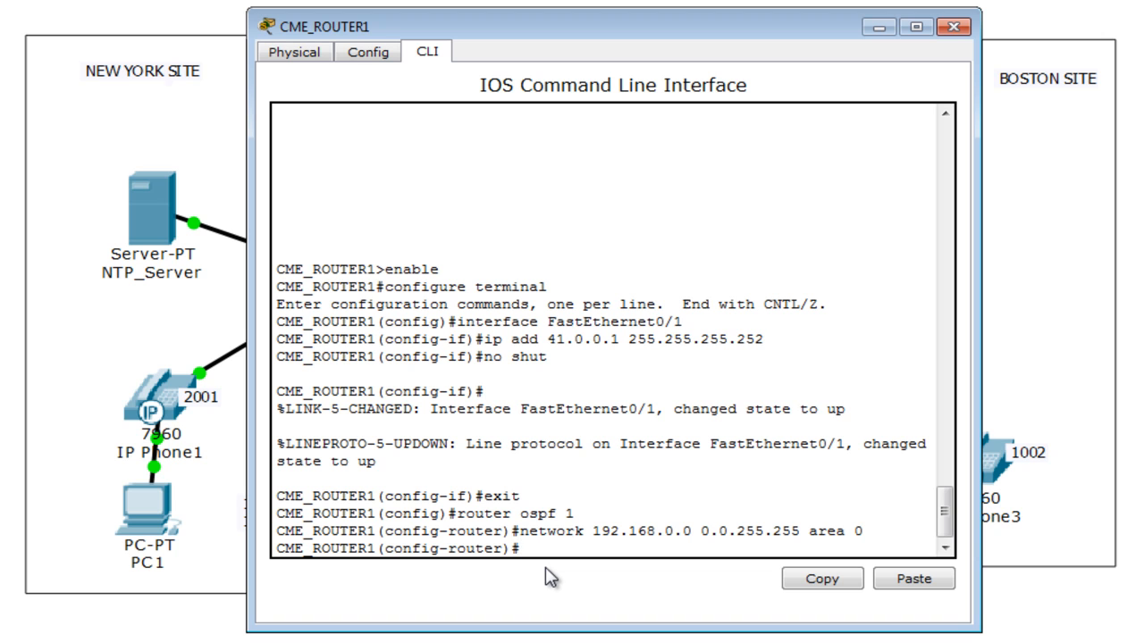
- Advertise the inter-site network 41.0.0.0 with wildcard 0.0.0.3 in OSPF area 0 on CME_ROUTER1, and close its window
type("nete")
key("Tab")
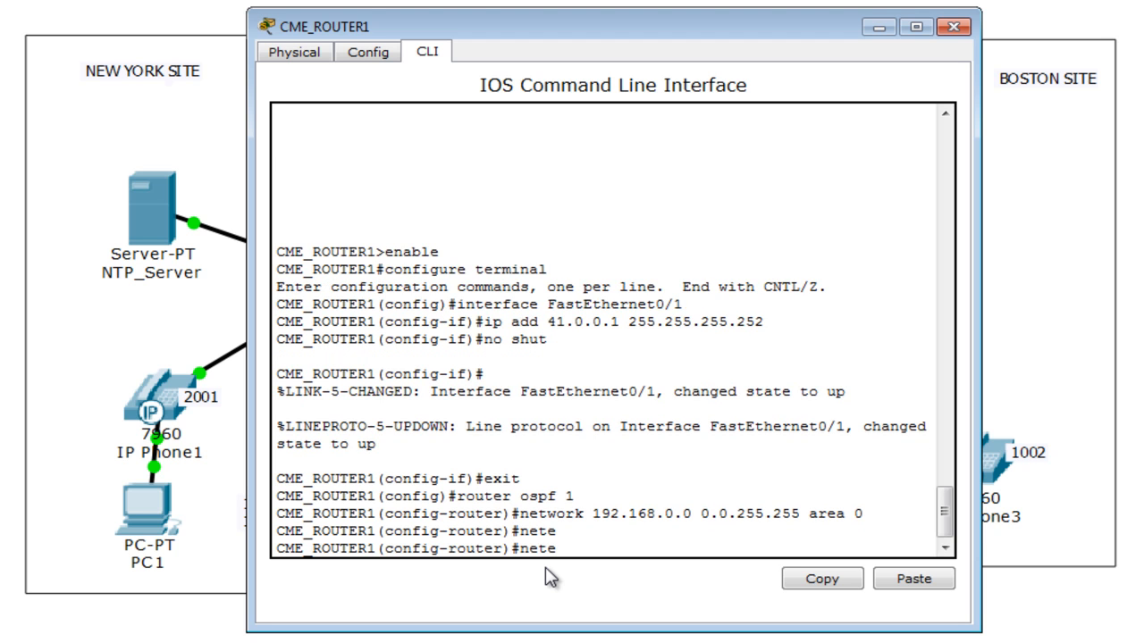
key("BackSpace")
key("Tab")
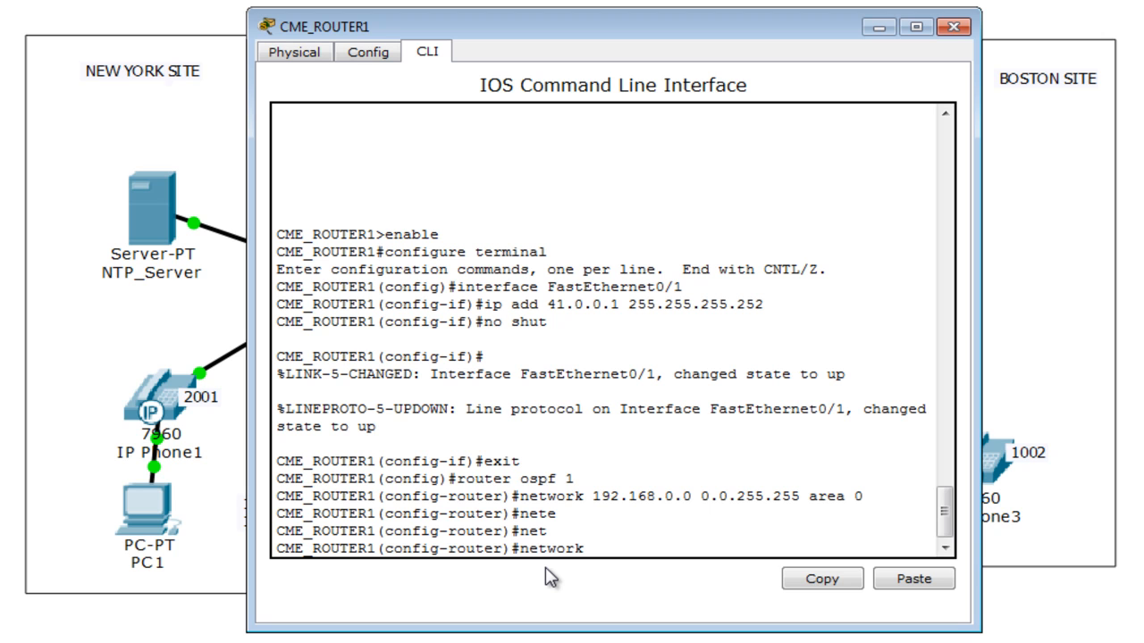
type("41.0.0.0 0.0.00.3")
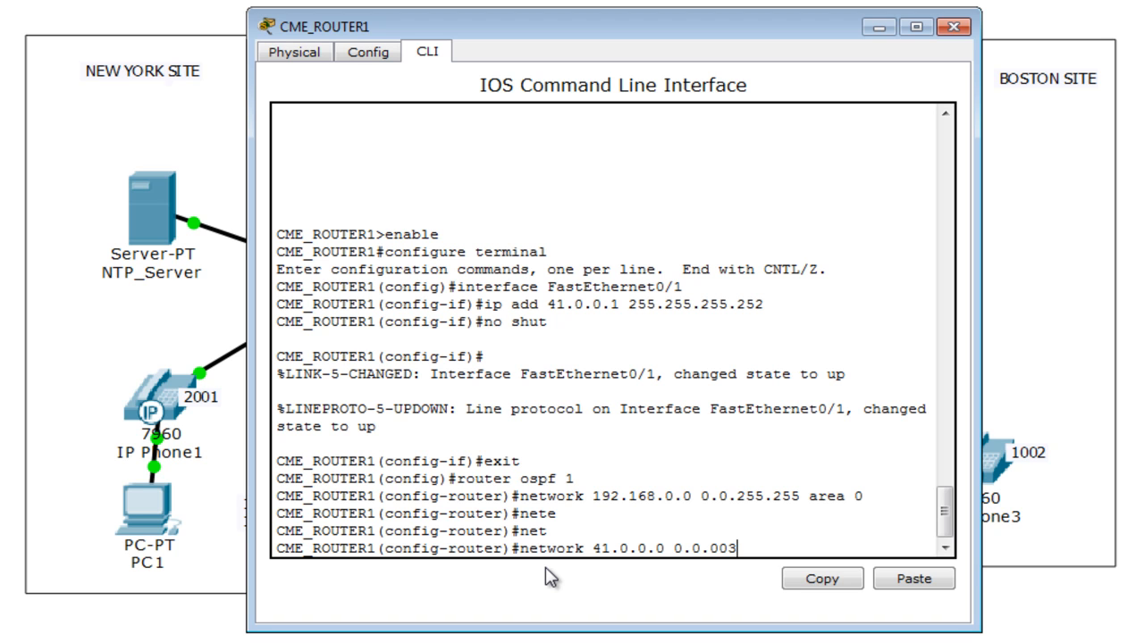
key("BackSpace")
key("BackSpace")
type(".3 area 0")
key("Return")
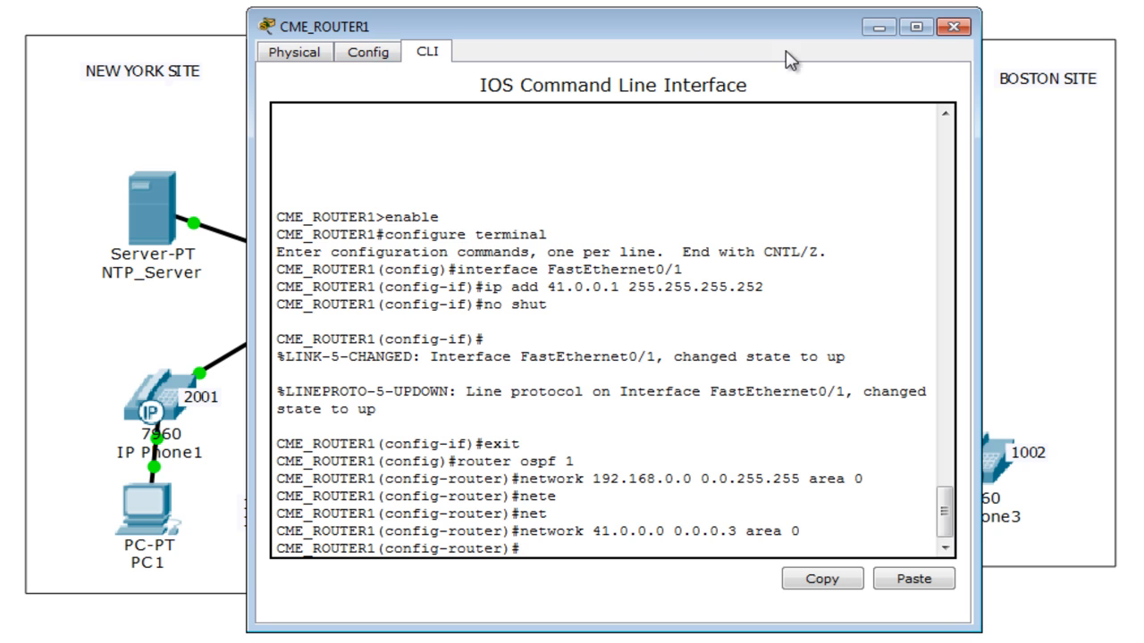
left_click(954, 32)
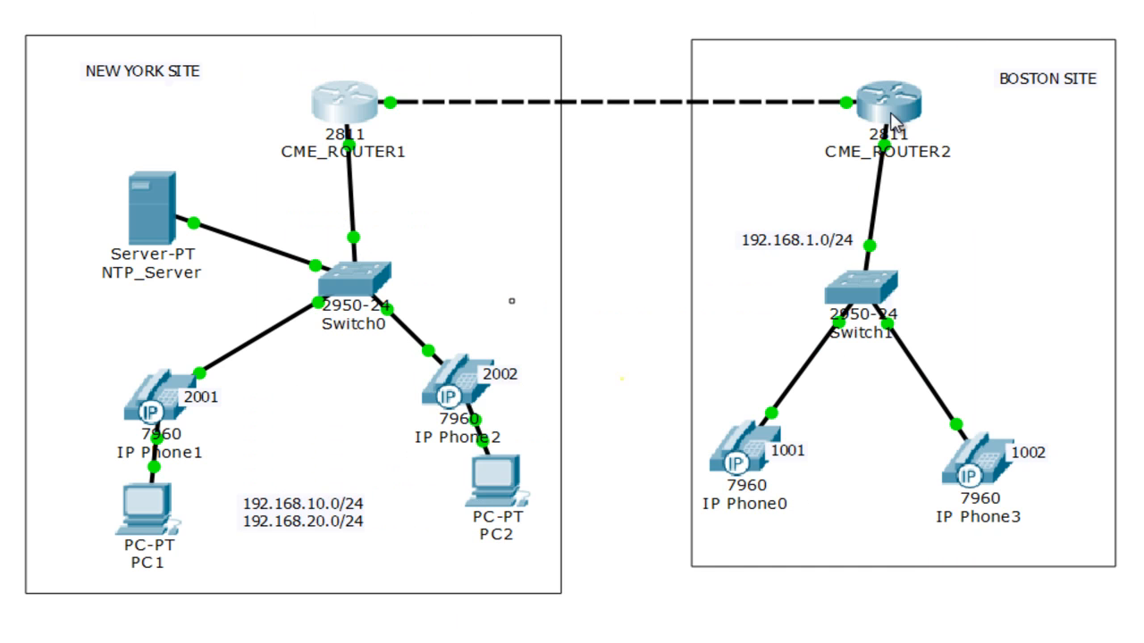
- Open the command line of CME_ROUTER2 and return from interface configuration to global configuration mode
left_click(930, 107)
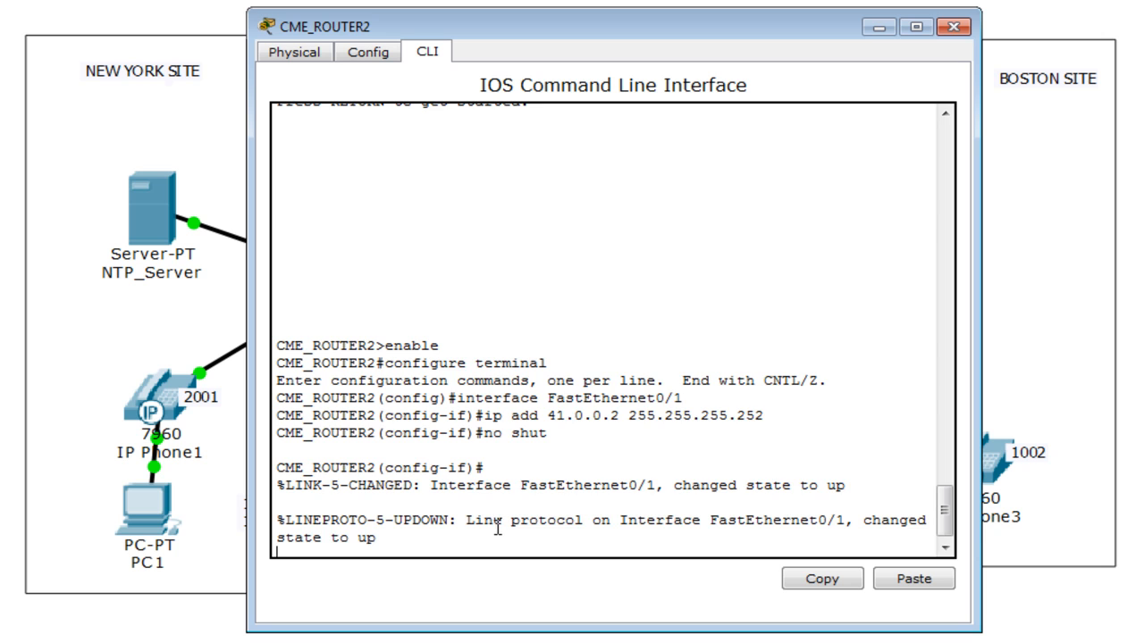
key("Return")
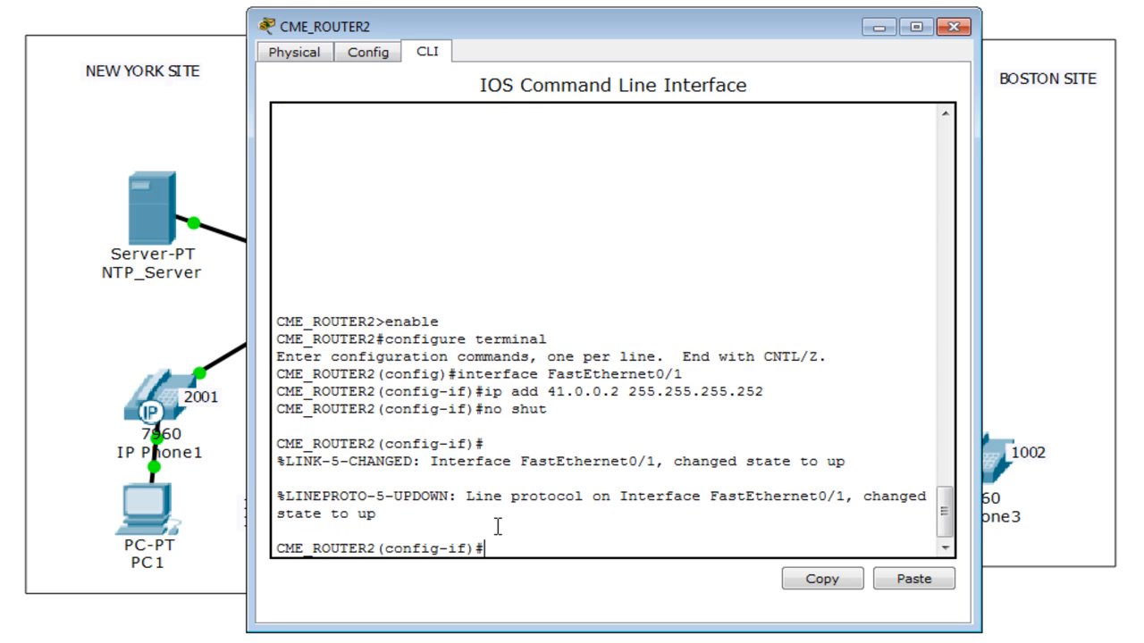
type("router")
key("BackSpace")
key("BackSpace")
key("BackSpace")
key("BackSpace")
key("BackSpace")
key("BackSpace")
type("exit")
key("Return")
- Enable OSPF process 1 on CME_ROUTER2, advertising 192.168.1.0 0.0.0.255 and 41.0.0.0 0.0.0.3 in area 0
type("route")
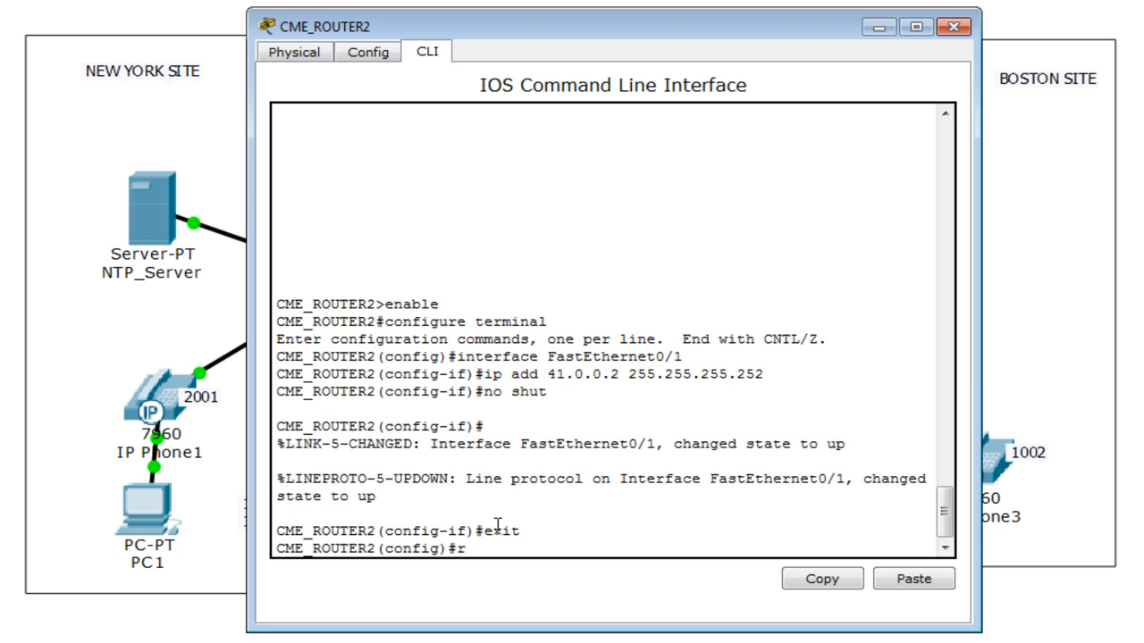
type("r osp")
key("Tab")
type("1")
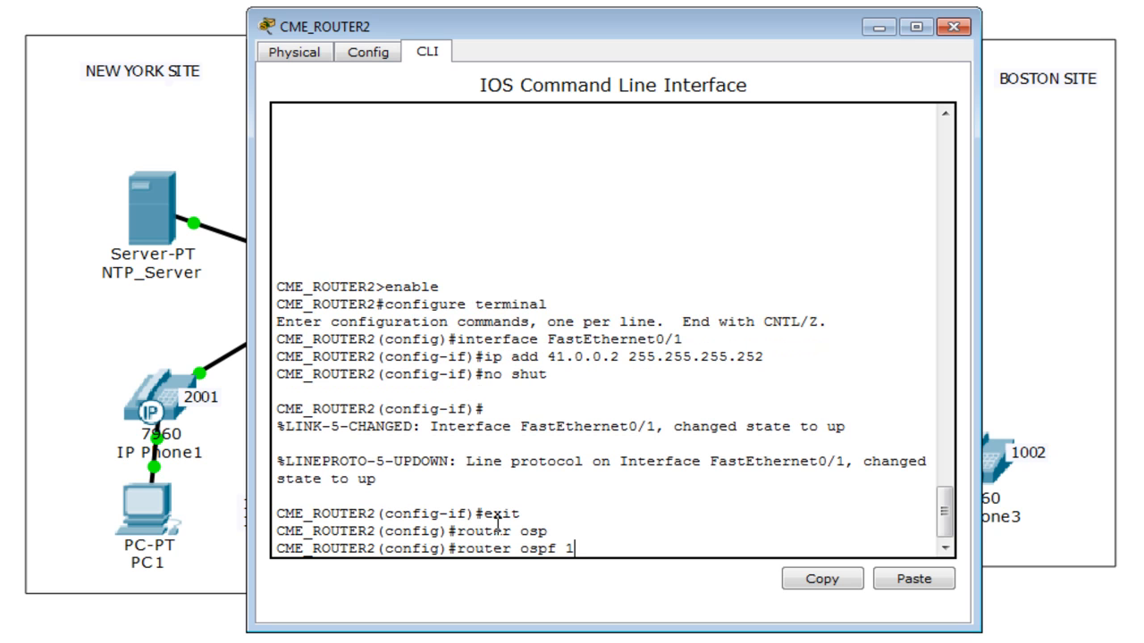
key("Return")
type("n")
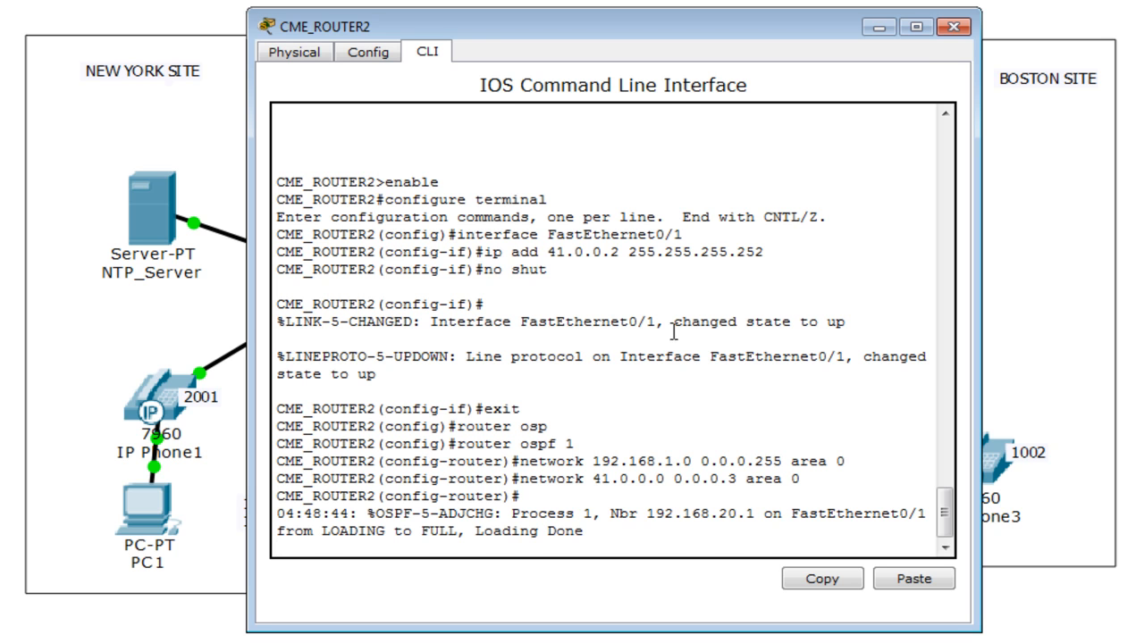
left_click(954, 27)
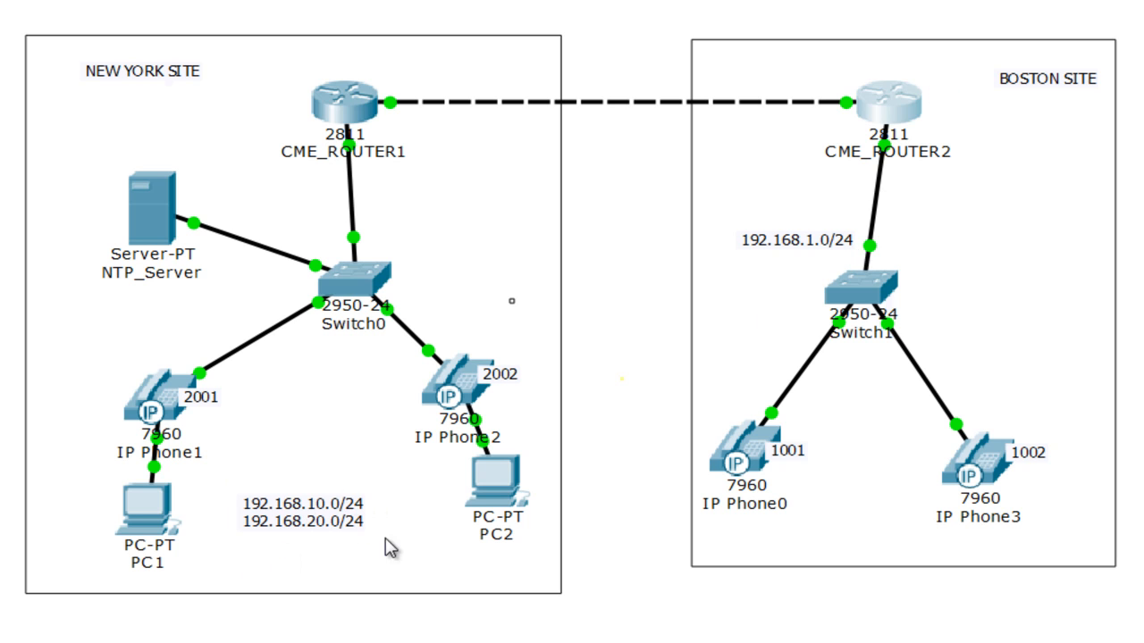
- Leave configuration mode on CME_ROUTER1 and examine its IP routing table for the OSPF route to the Boston network
left_click(364, 122)
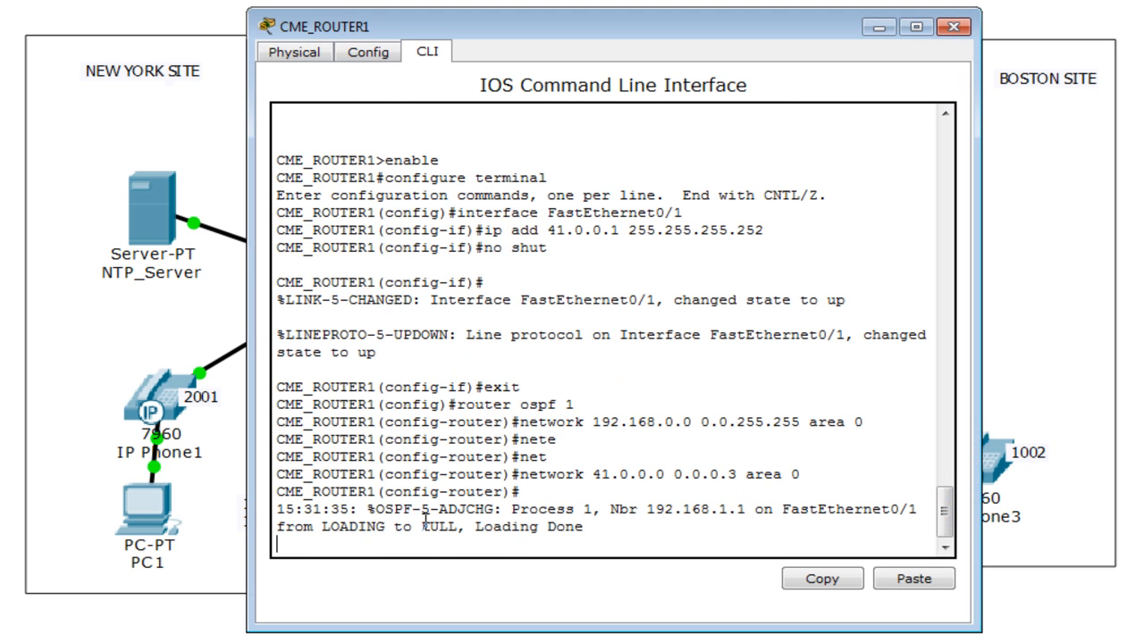
key("Return")
type("end")
key("Return")
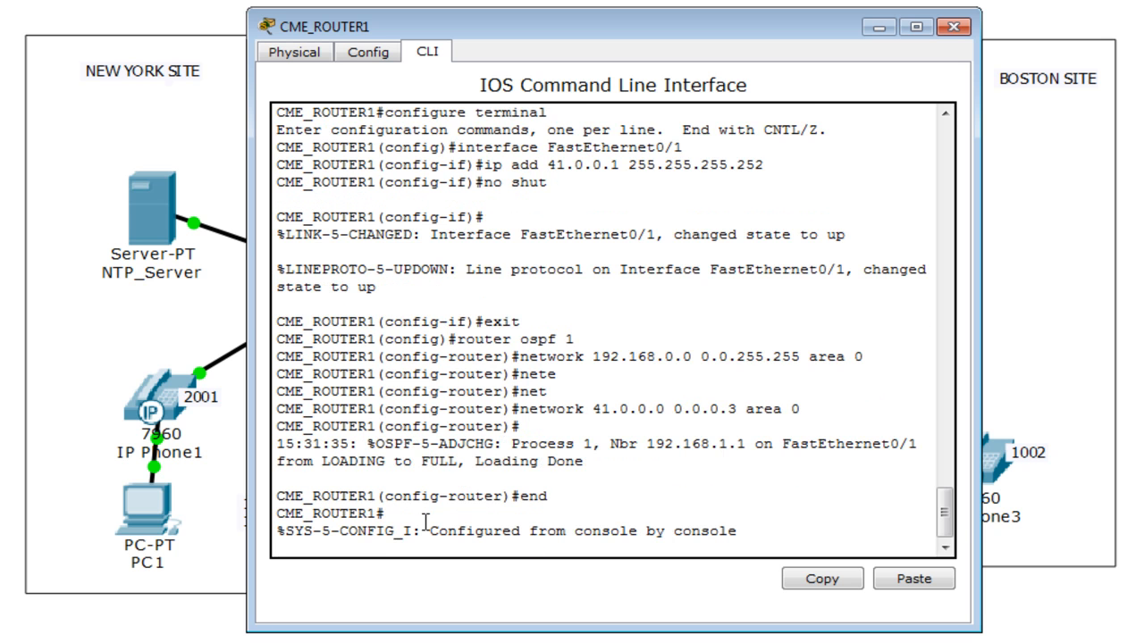
key("Return")
type("s")
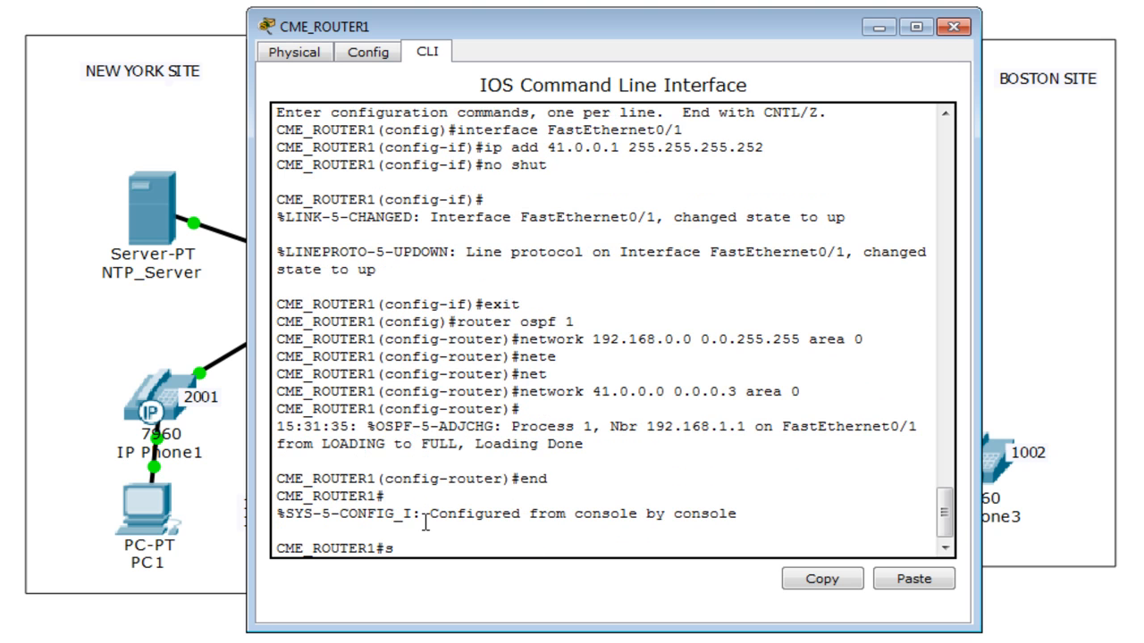
type("h ip route")
key("Return")
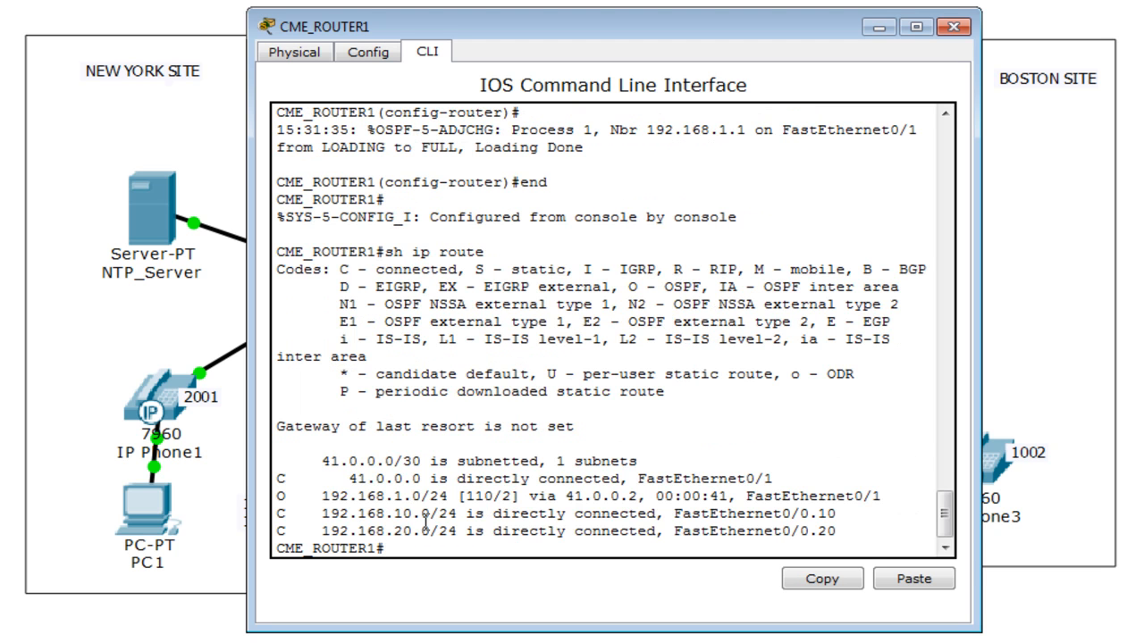
left_click_drag(317, 497, 844, 496)
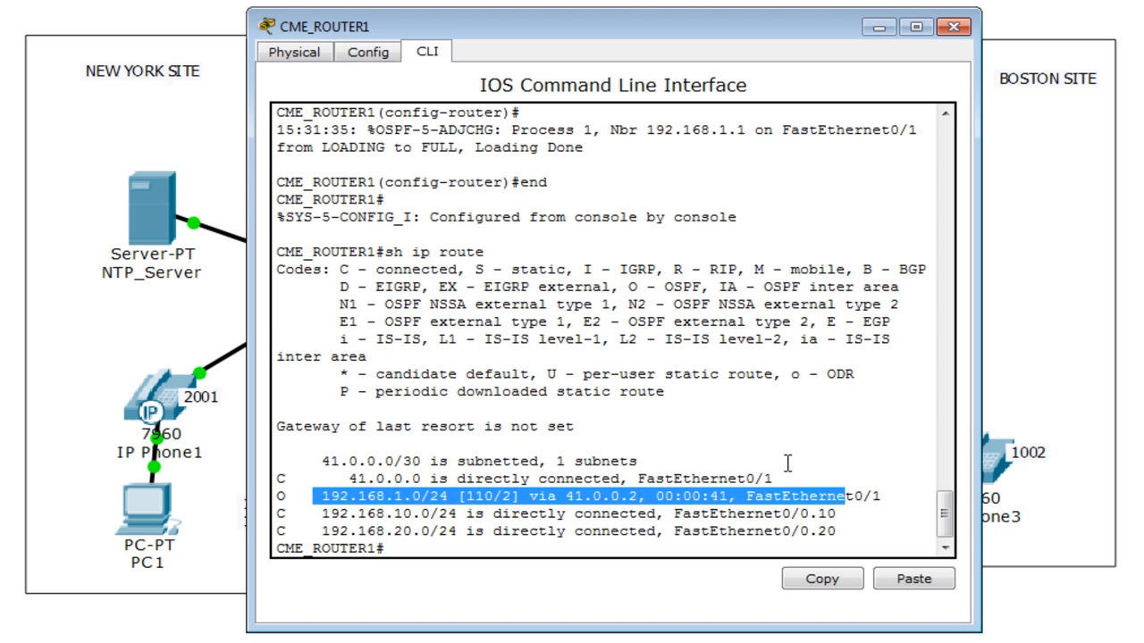
left_click(953, 28)
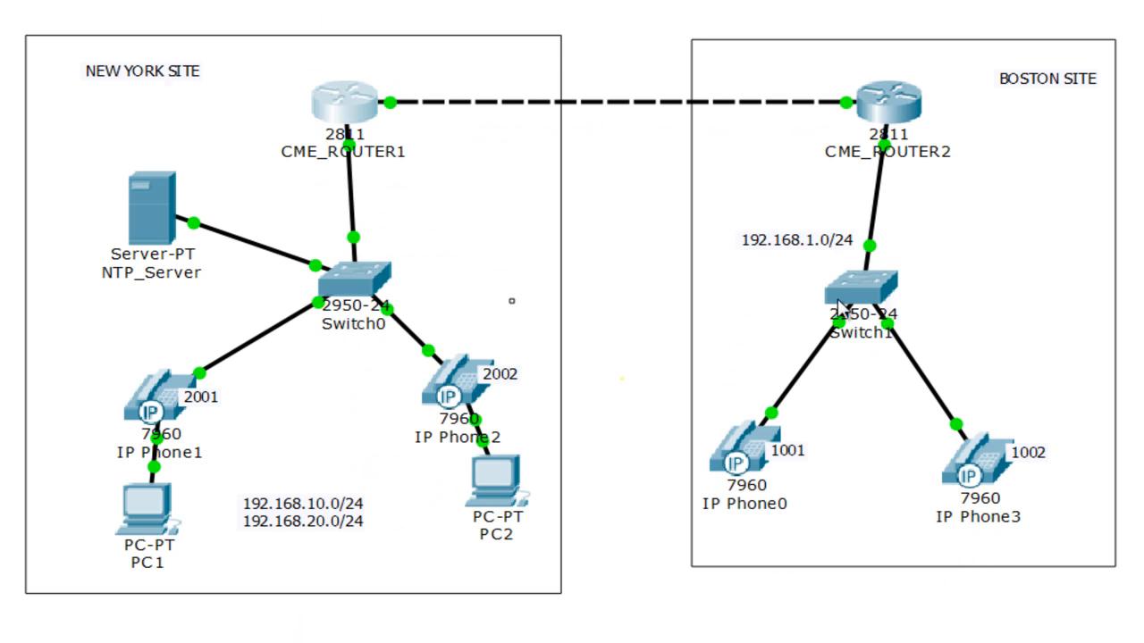
- Leave configuration mode on CME_ROUTER2 and check its IP routing table for the OSPF routes to the New York networks
left_click(889, 112)
key("Return")
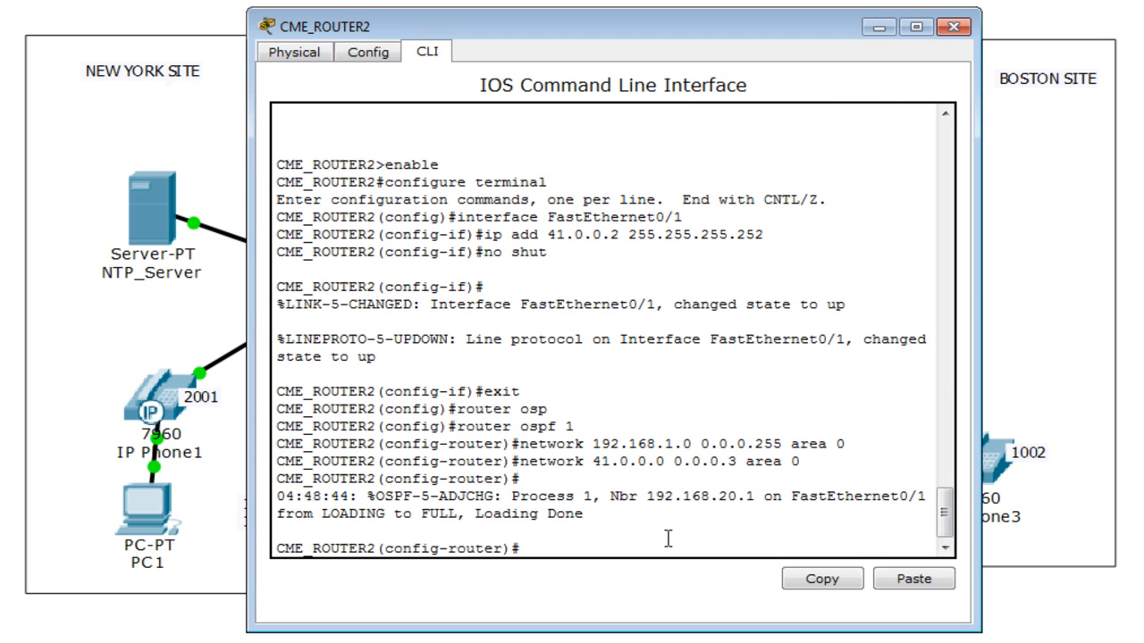
type("end")
key("Return")
type("s")
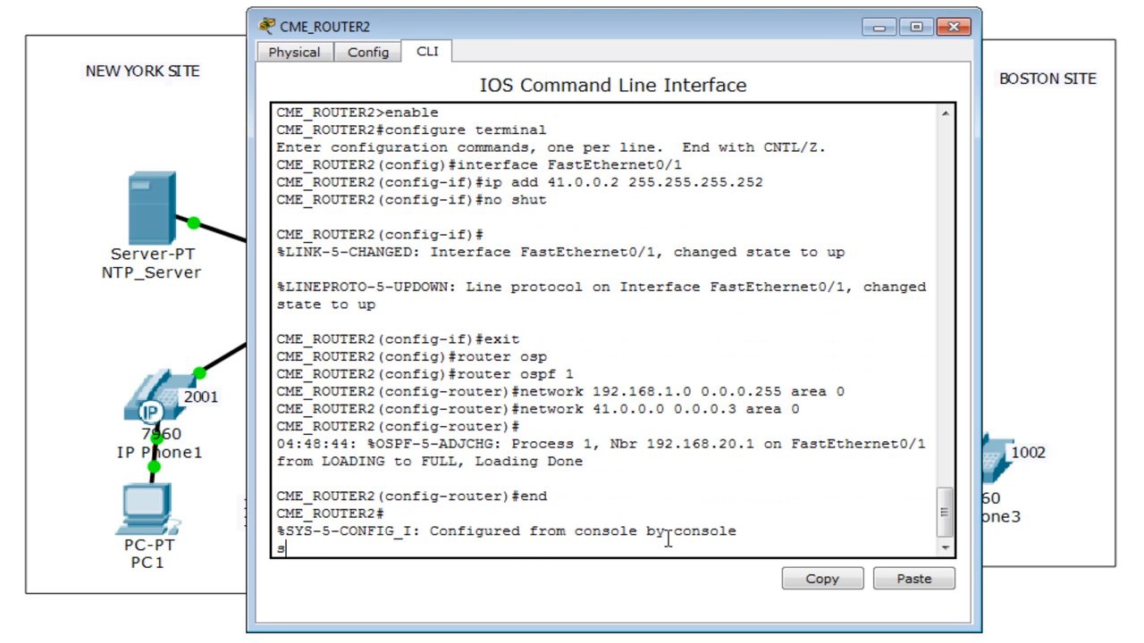
type("h ip route")
key("Return")
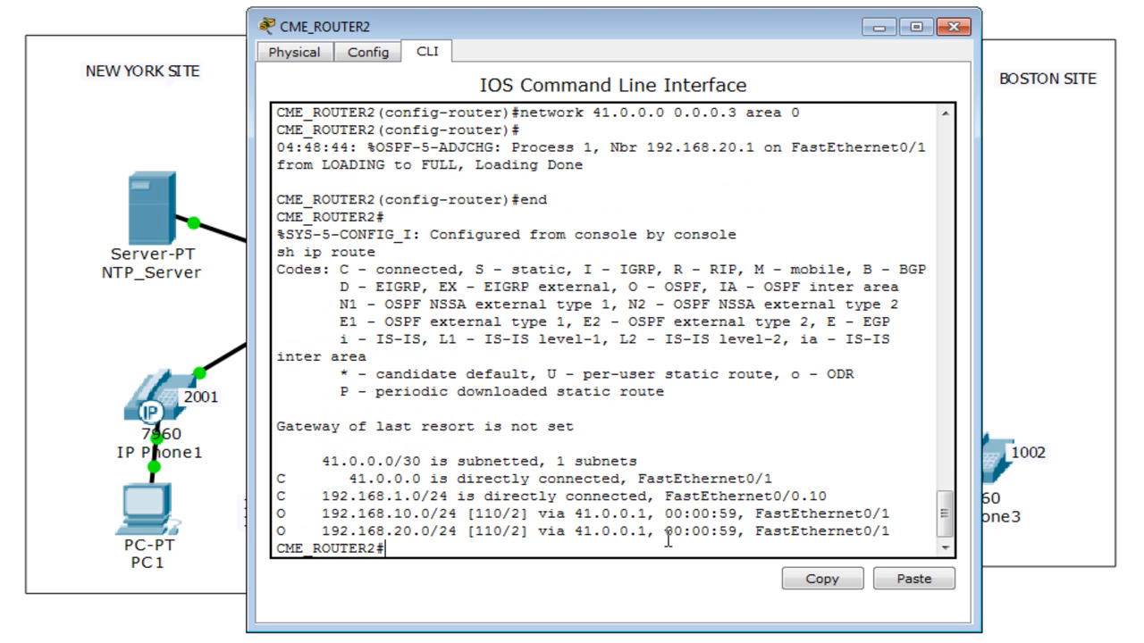
left_click_drag(325, 516, 958, 556)
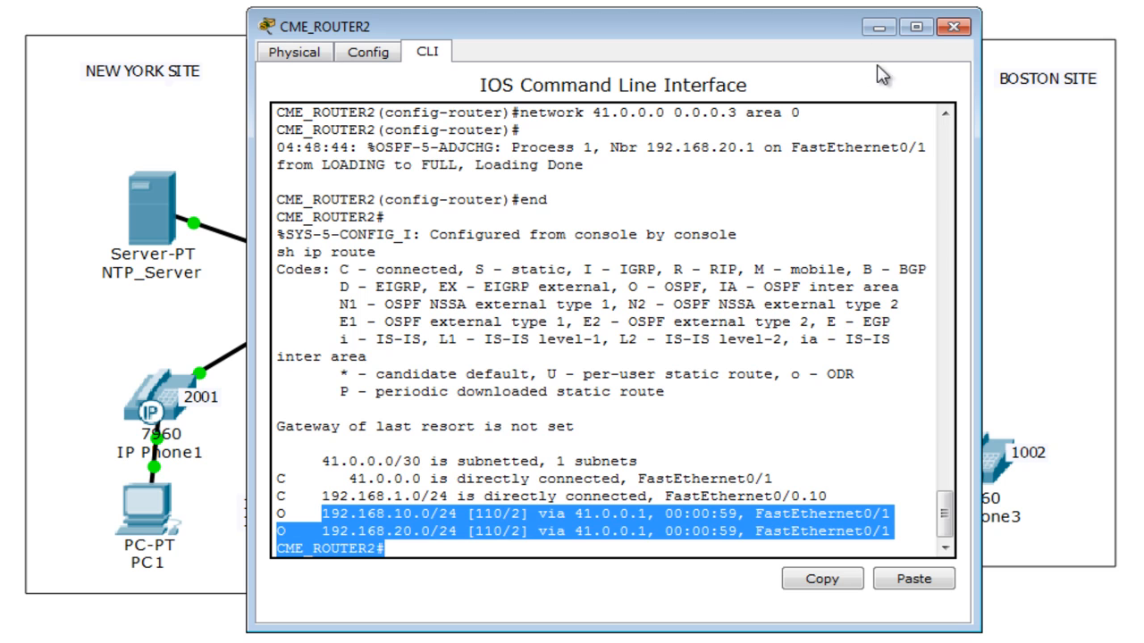
left_click(956, 28)
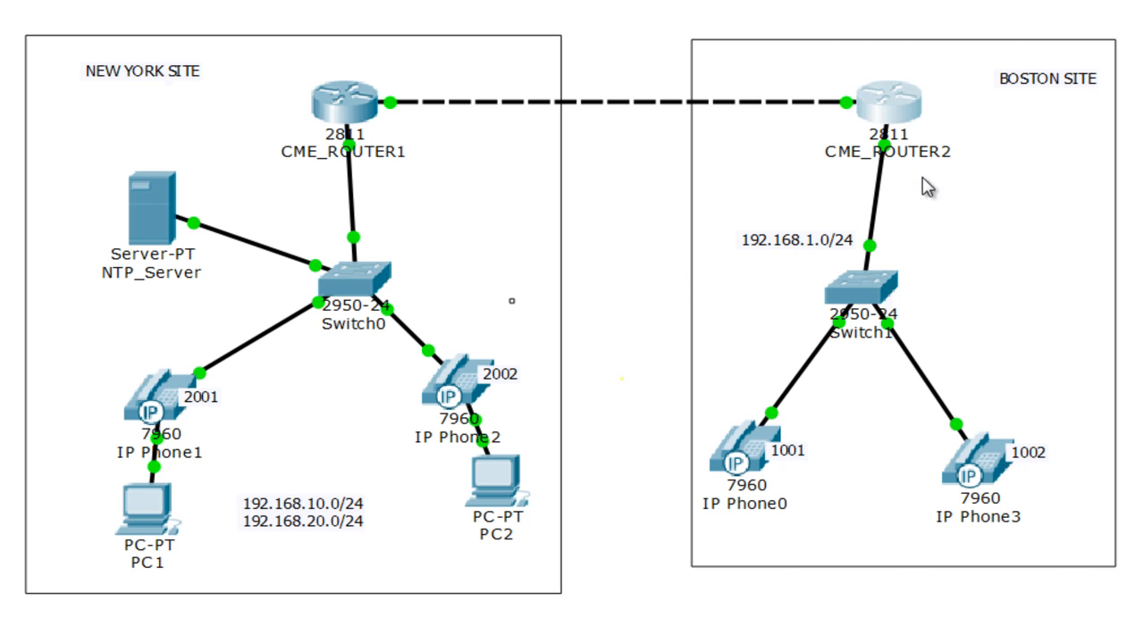
left_click(1002, 200)
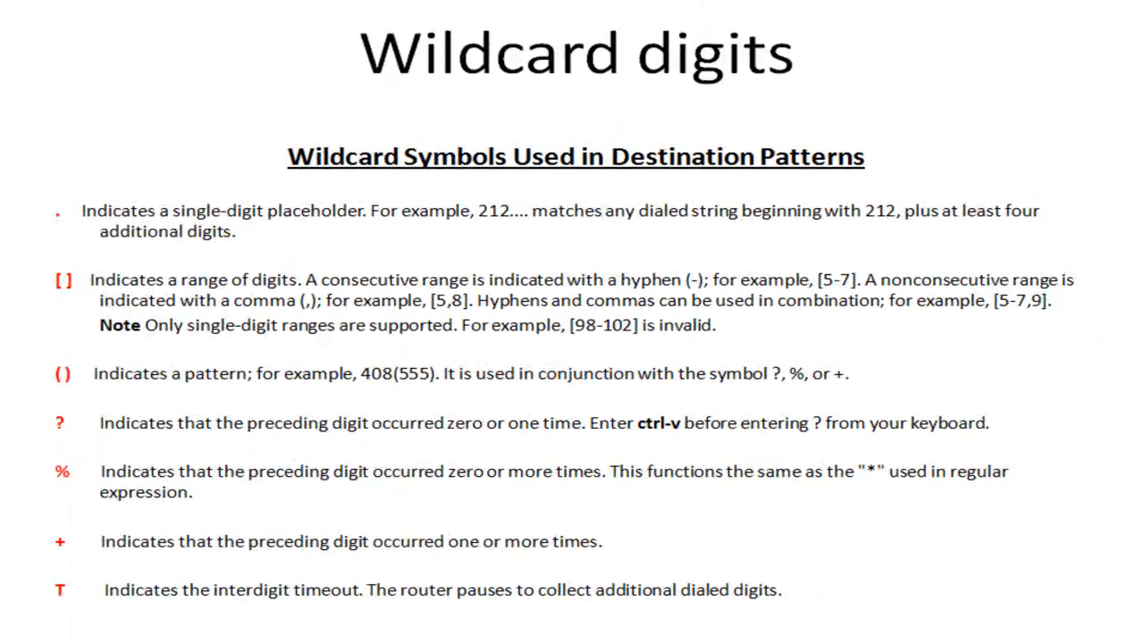
key("Right")
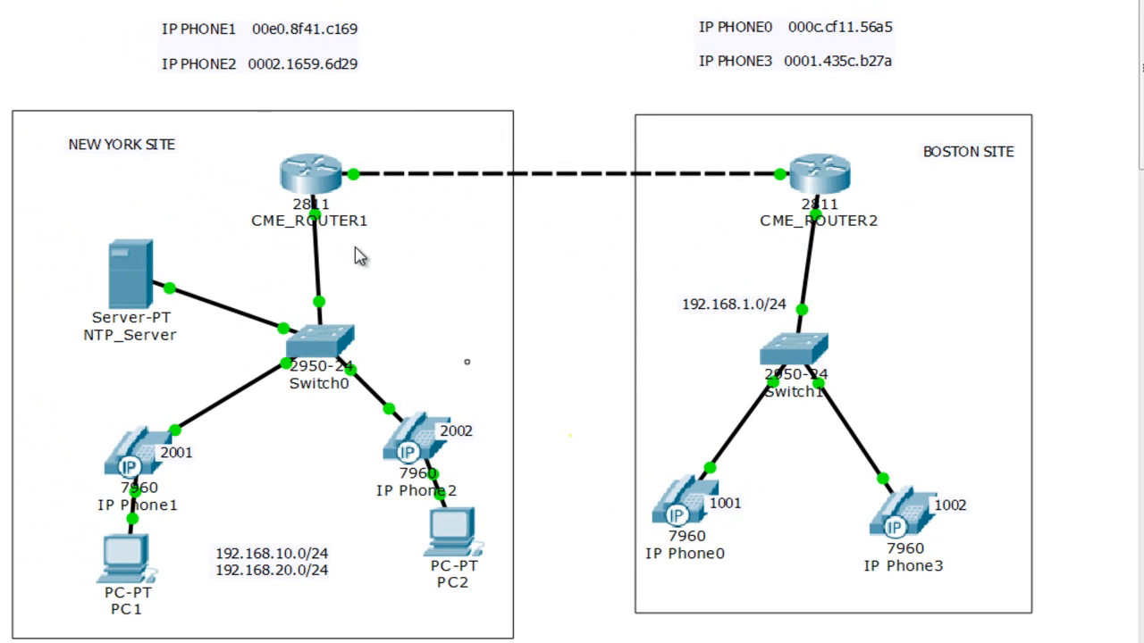
- Open the command line of CME_ROUTER1 and enter global configuration mode
left_click(326, 183)
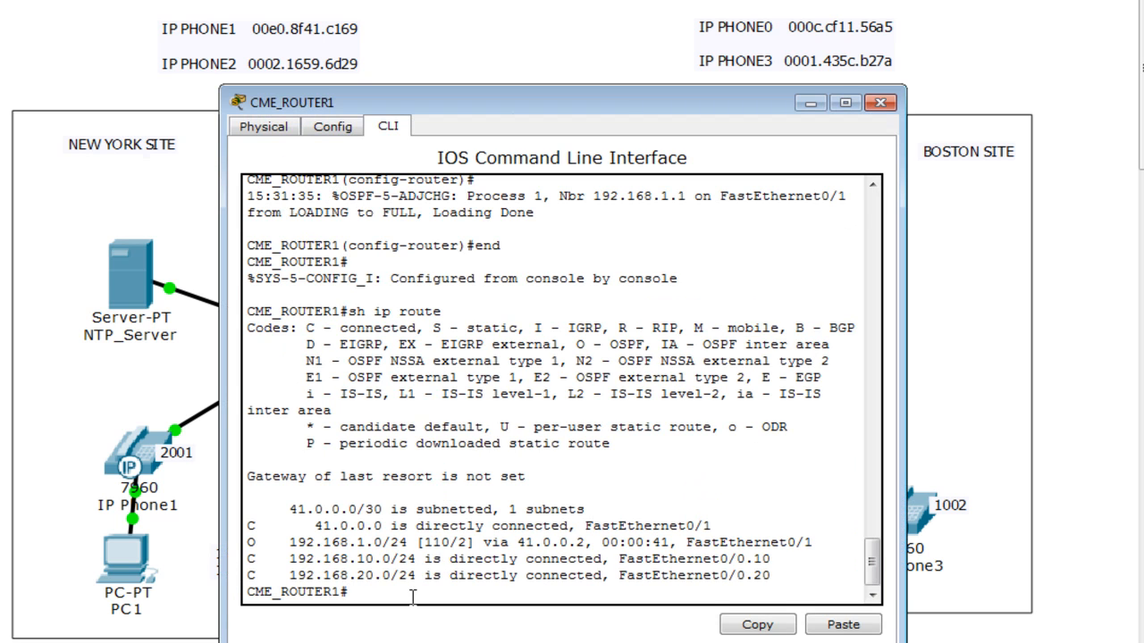
type("conf t")
key("Return")
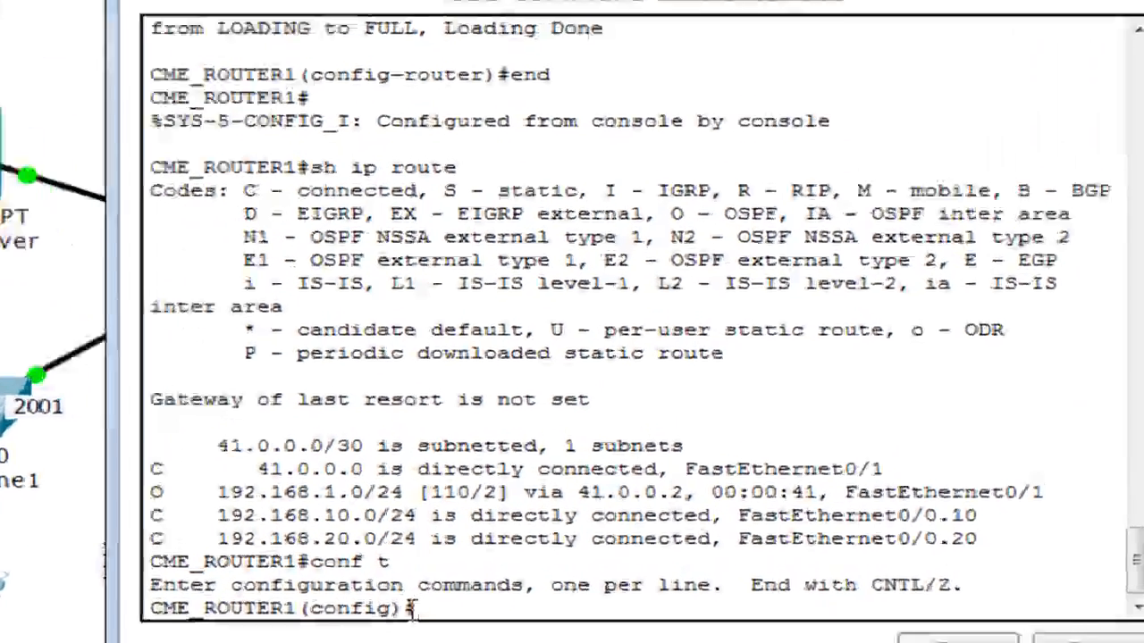
- Create VoIP dial peer 200 on CME_ROUTER1, consulting the command help for the available options along the way
type("dial")
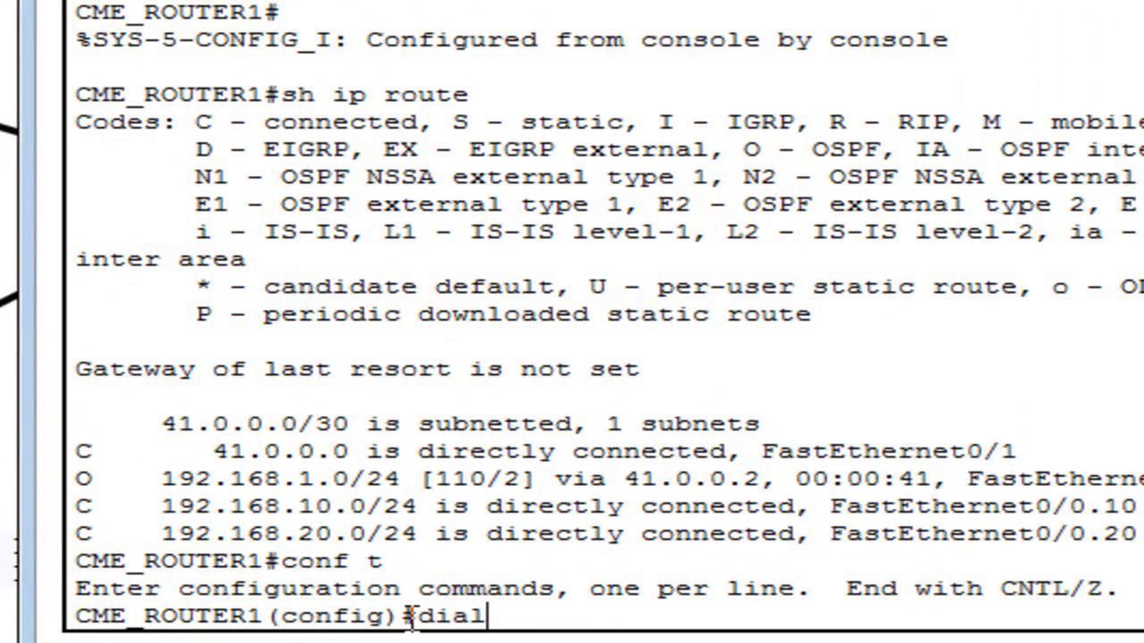
type("-pee")
key("Tab")
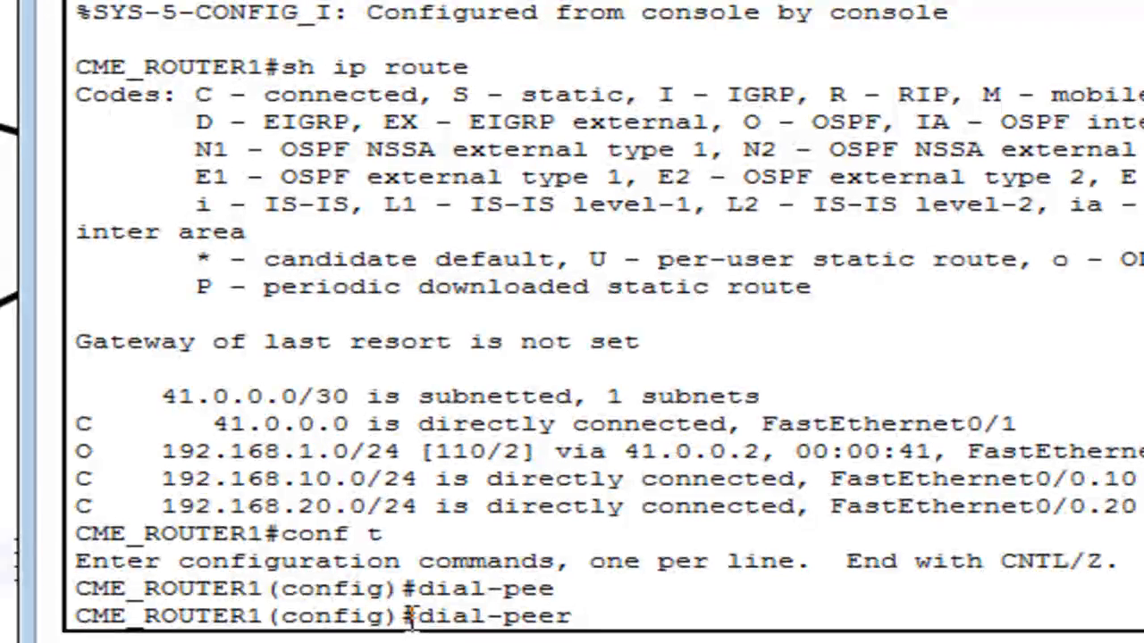
type("?")
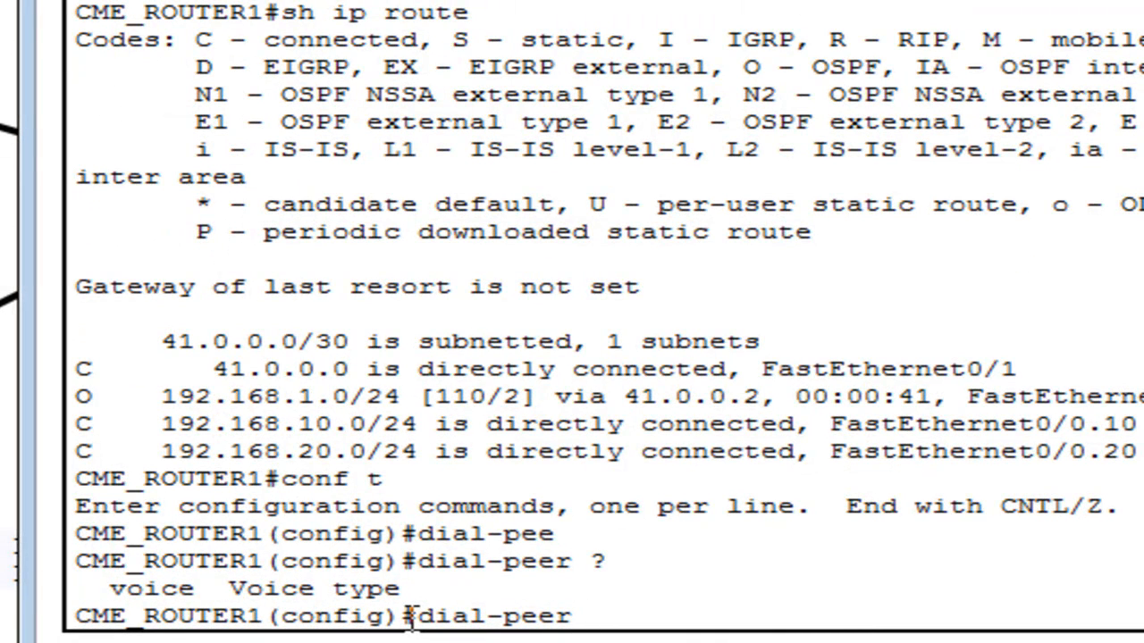
type("voice ")
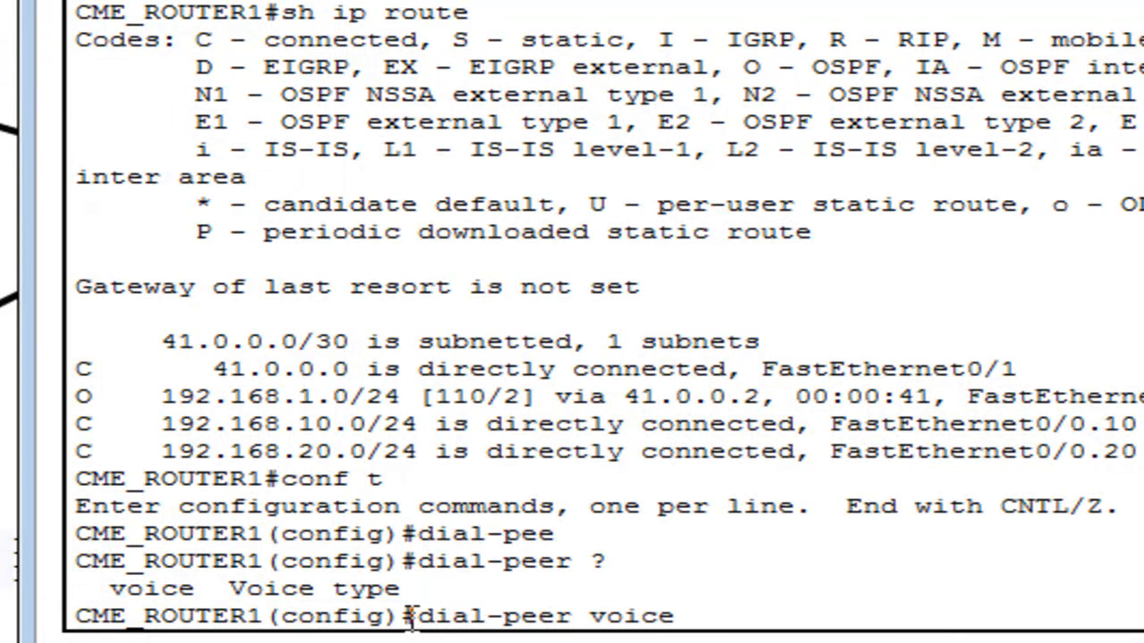
type("?")
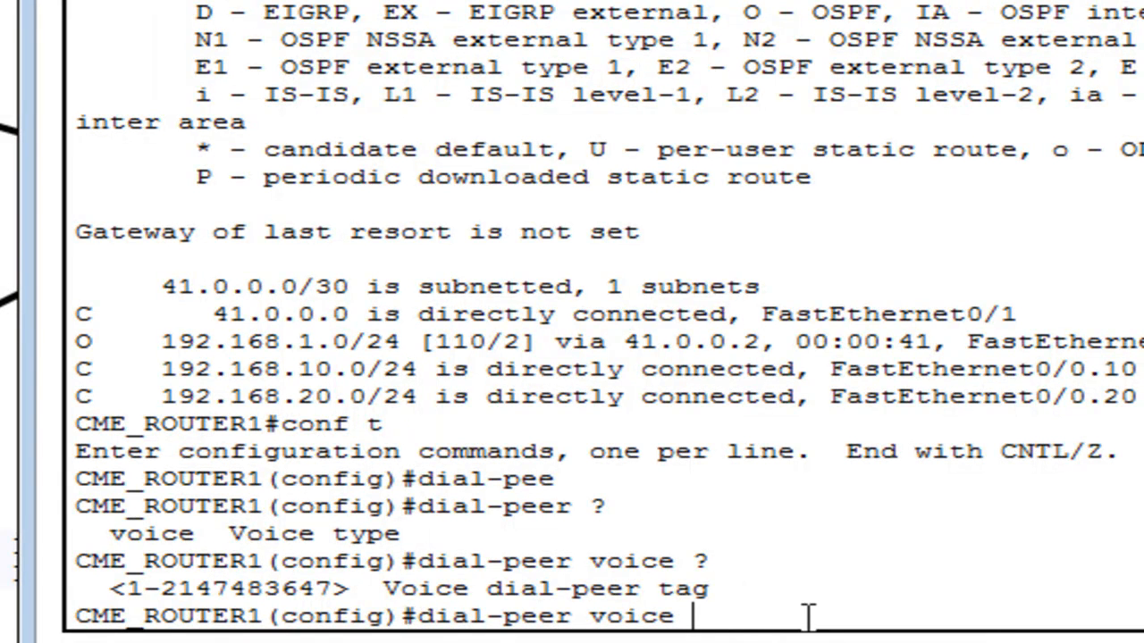
type("200")
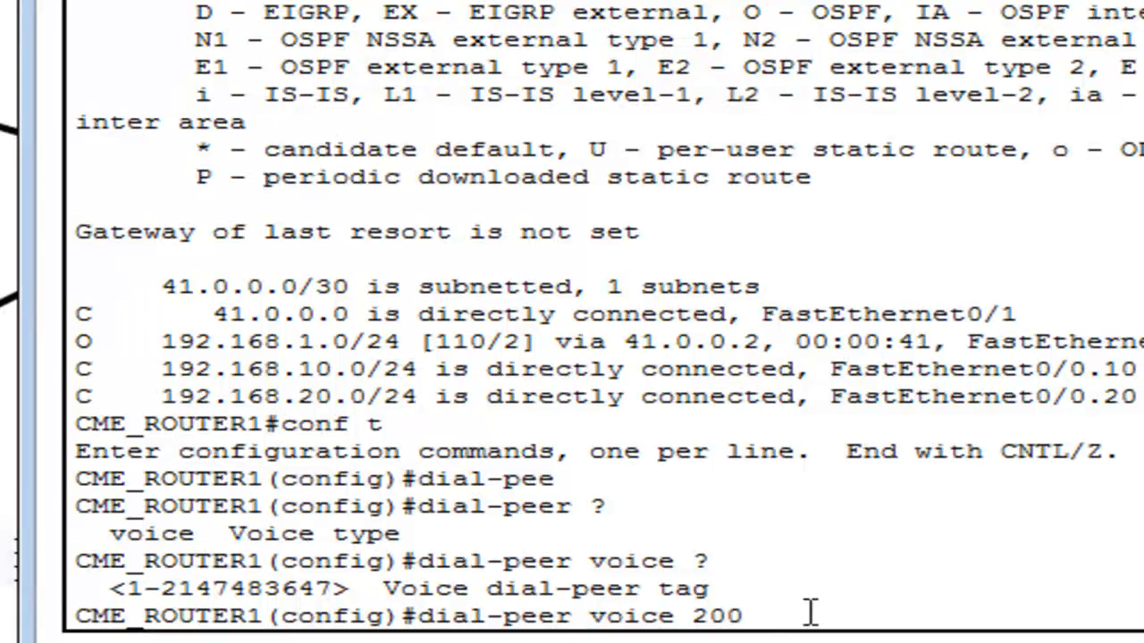
type(" ?")
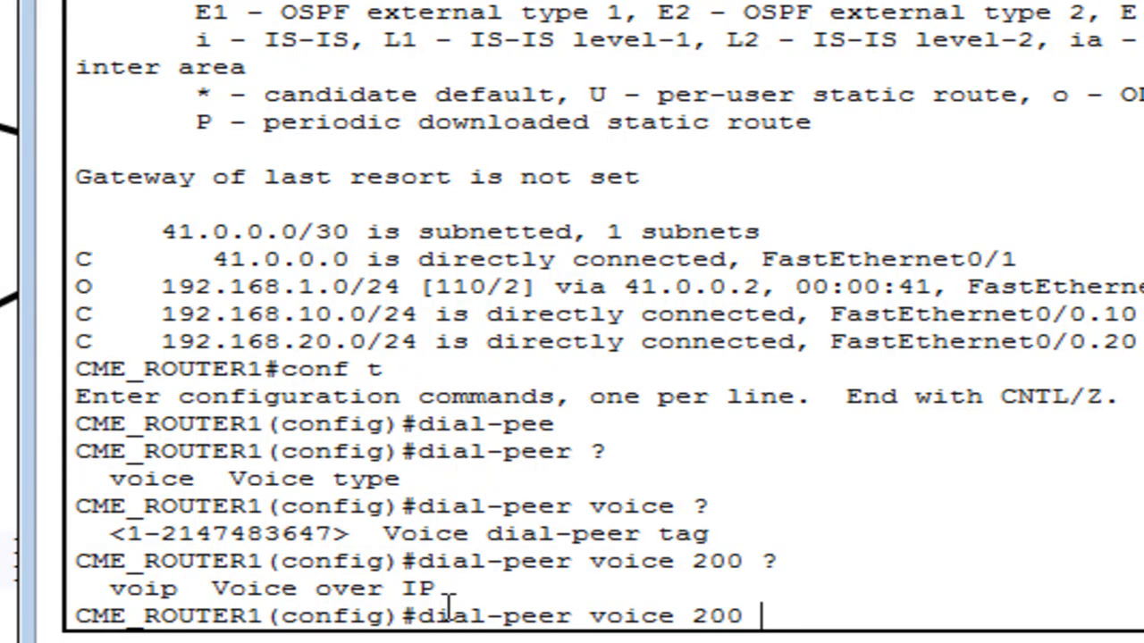
type("voip ")
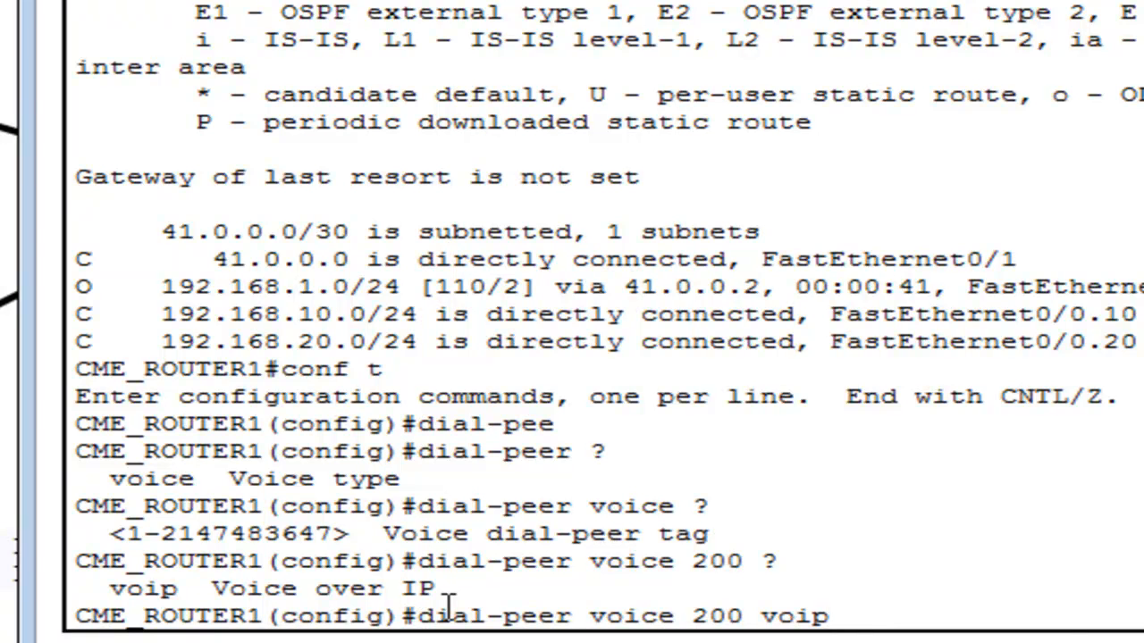
type("?")
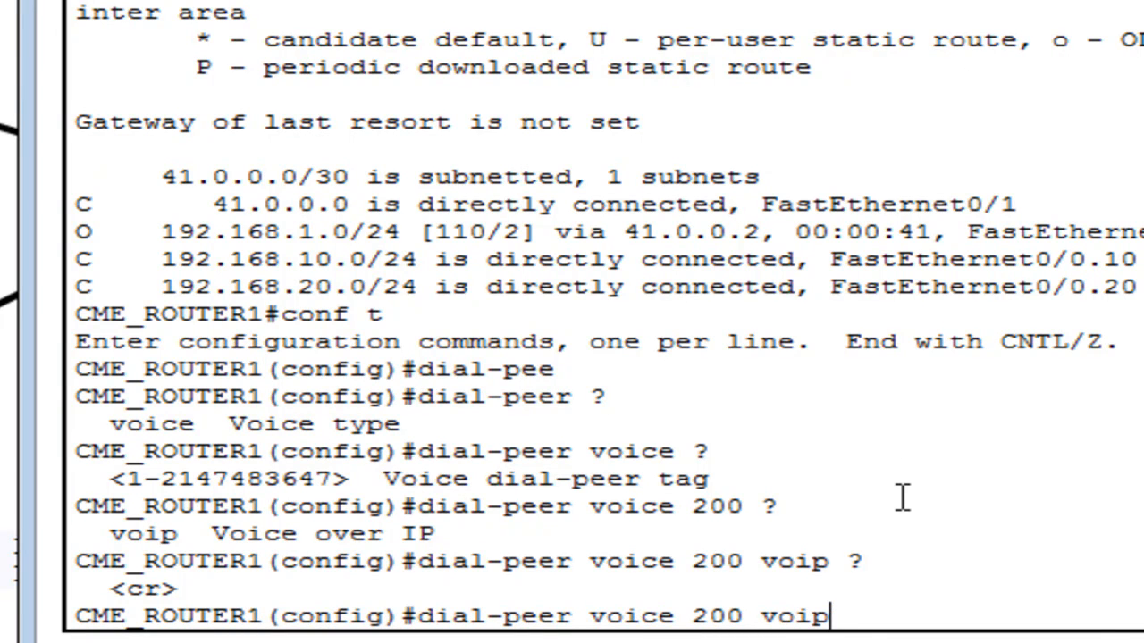
key("Return")
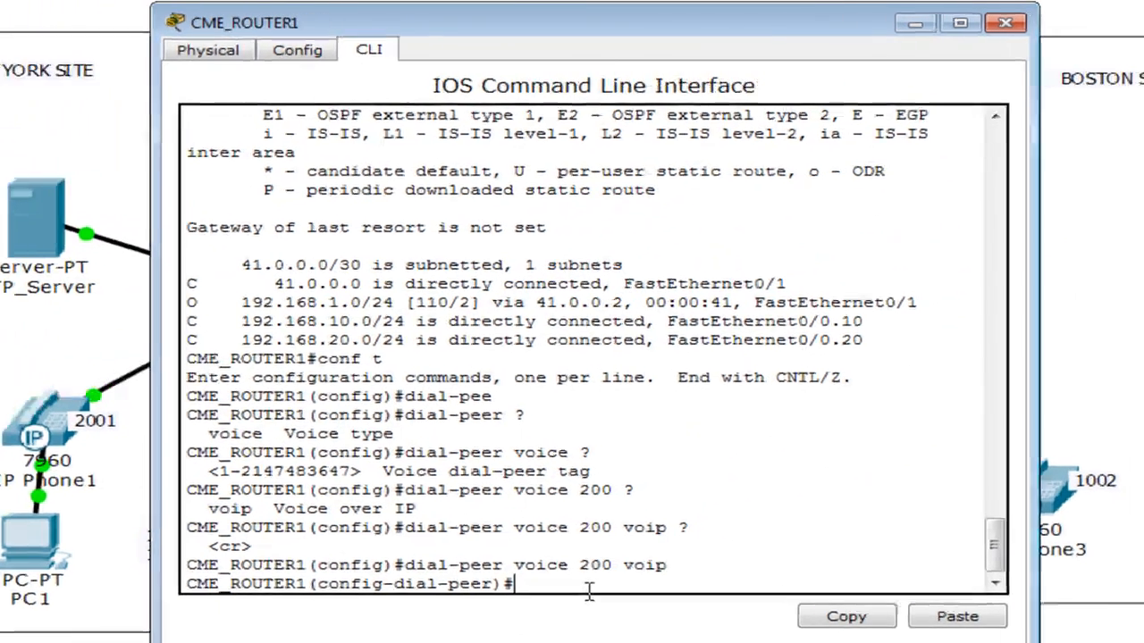
- Set the session target of dial peer 200 to ipv4:41.0.0.2, checking the command help and the network diagram
type("se")
key("Tab")
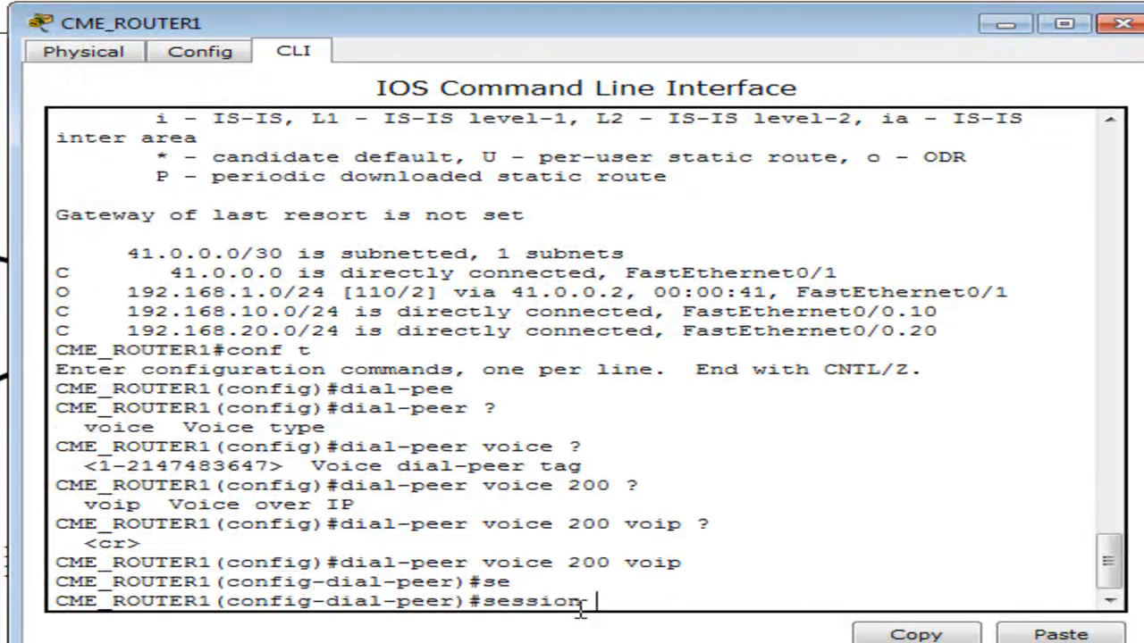
type("tar")
key("Tab")
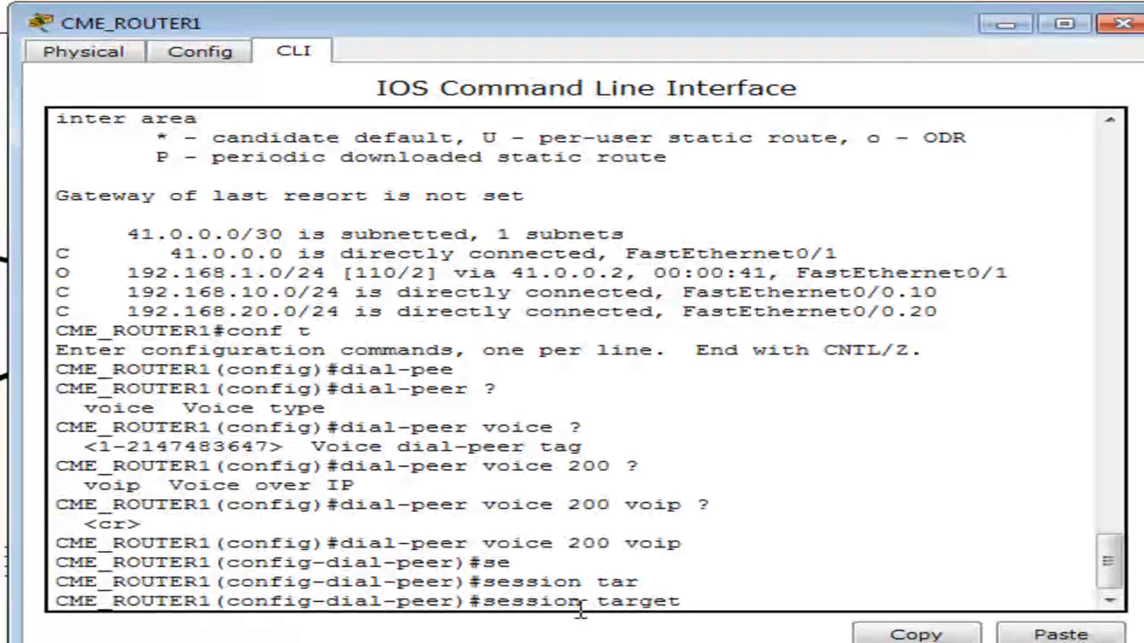
type("?")
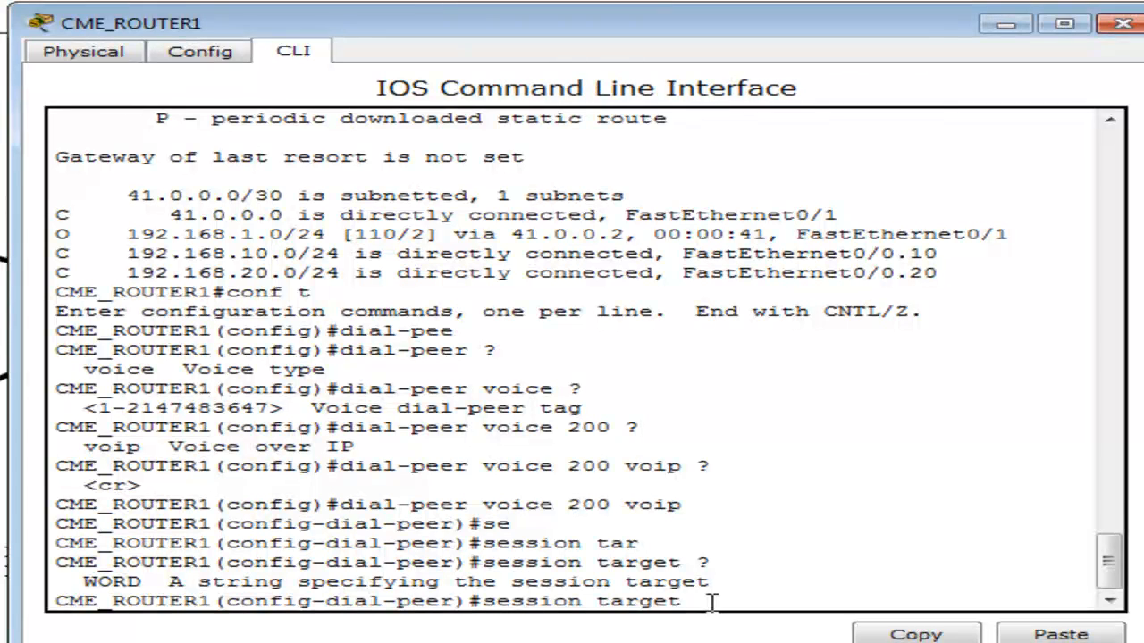
type("ipv4:")
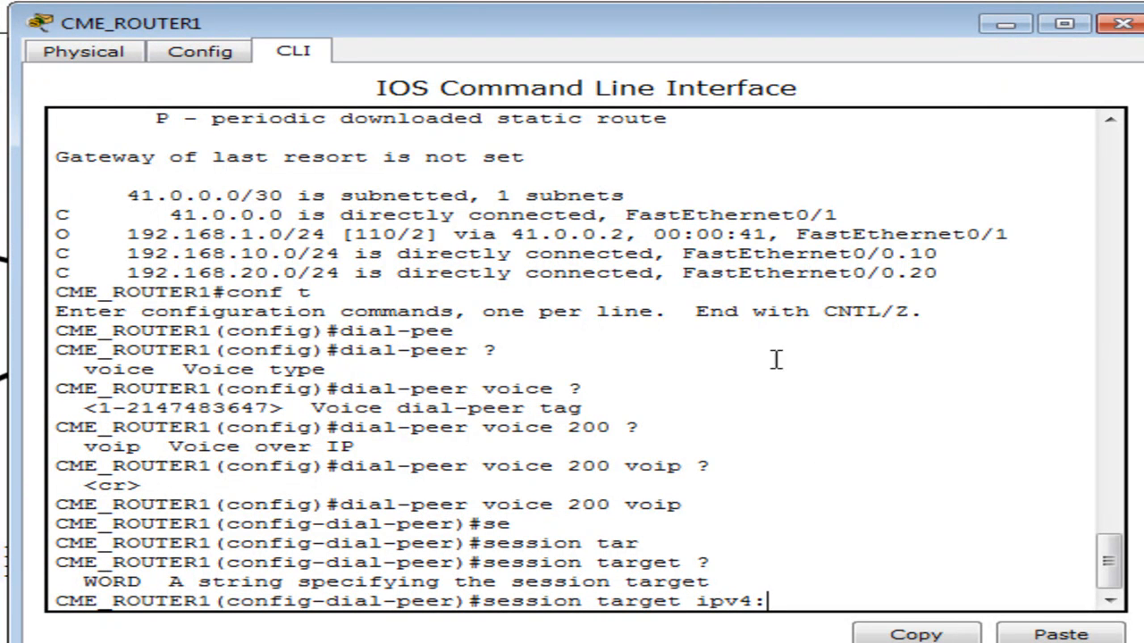
left_click(1023, 27)
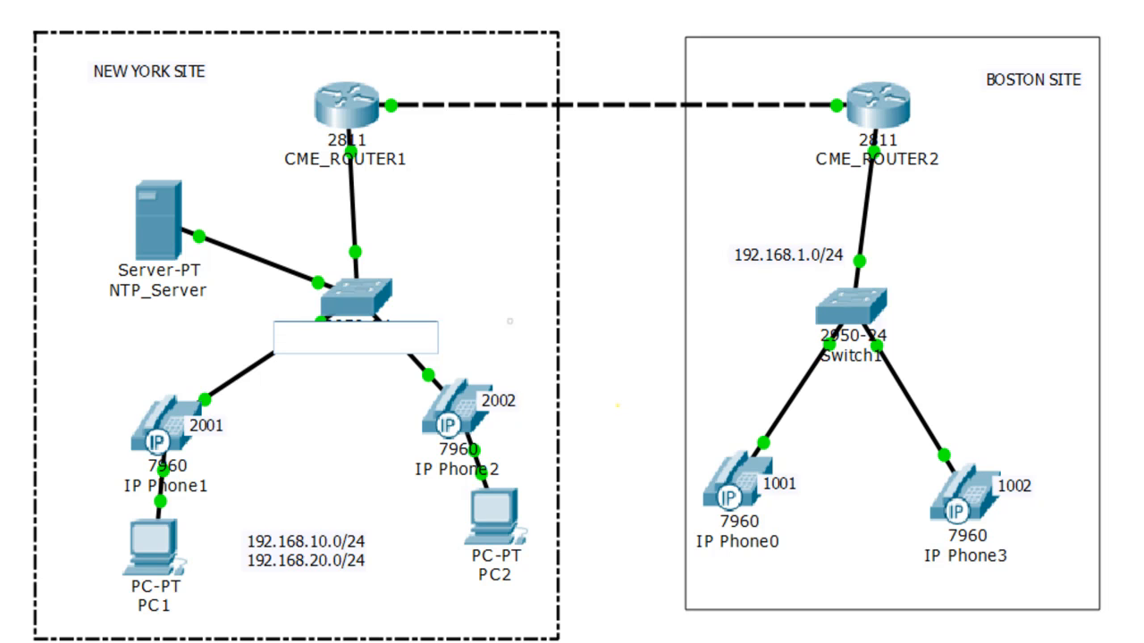
left_click(519, 642)
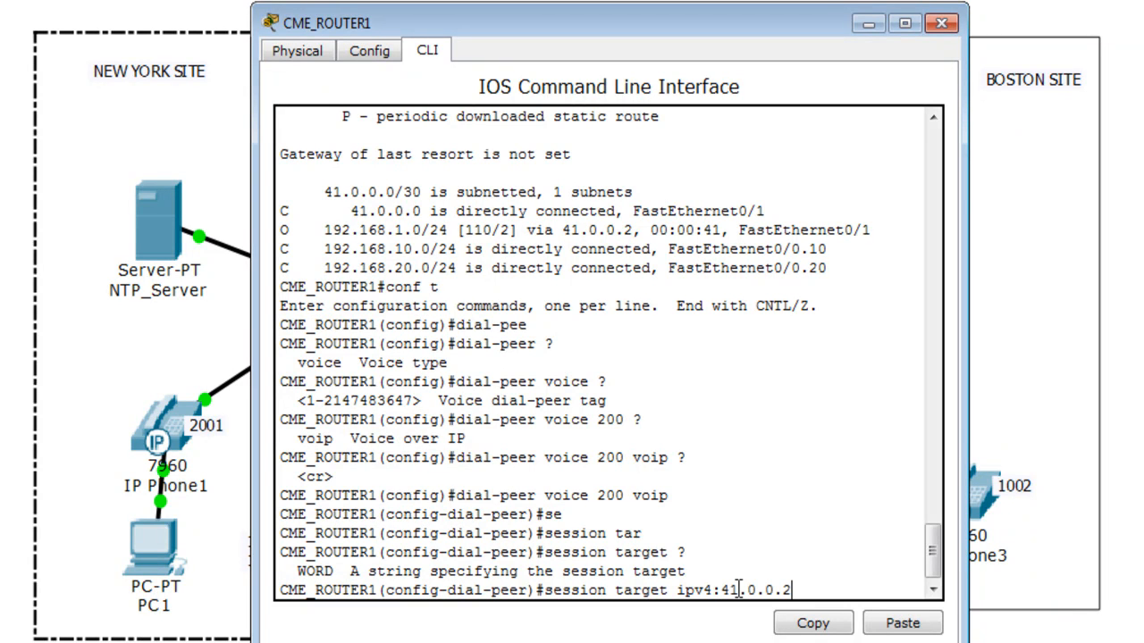
key("Return")
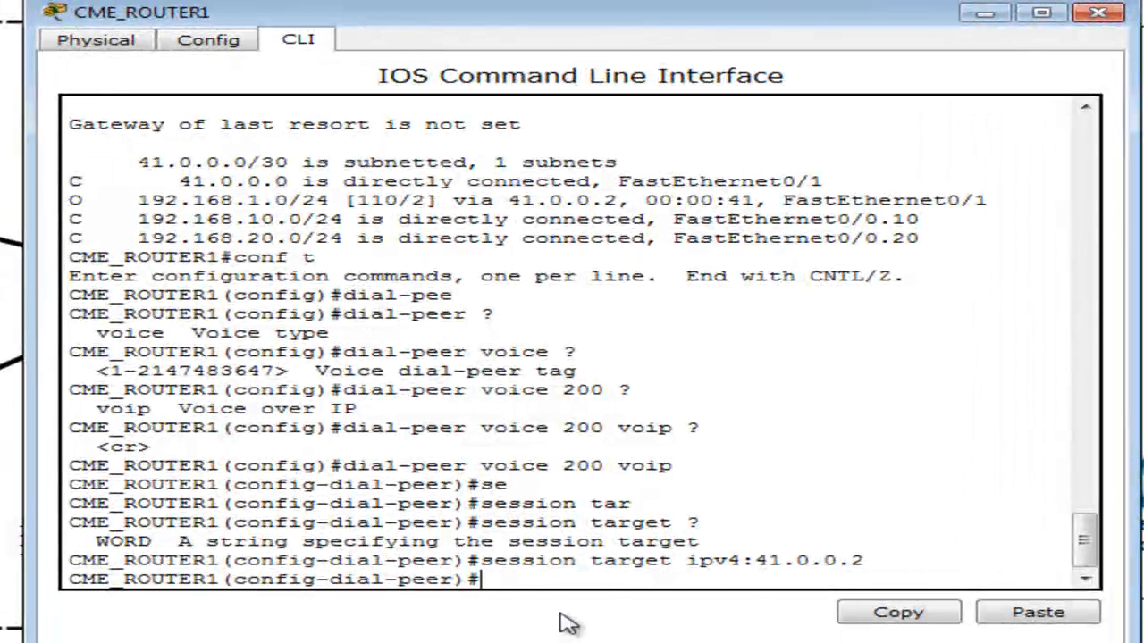
- Enter destination patterns 1001 and 1002 for dial peer 200 on CME_ROUTER1, and minimize the router window
key("Tab")
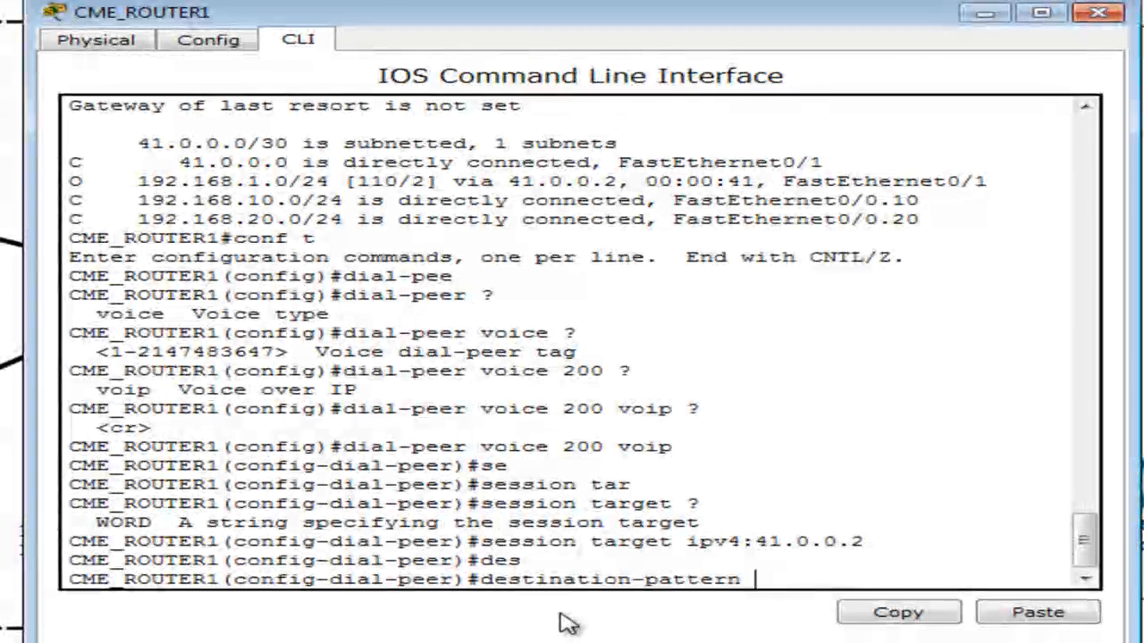
type("100")
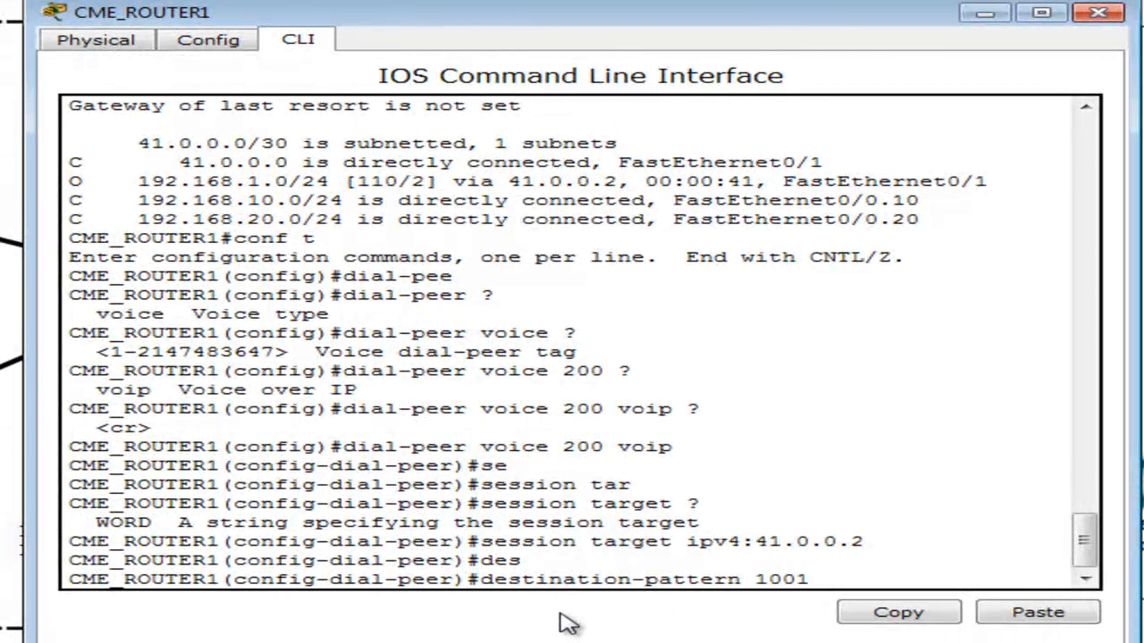
type("1")
key("Return")
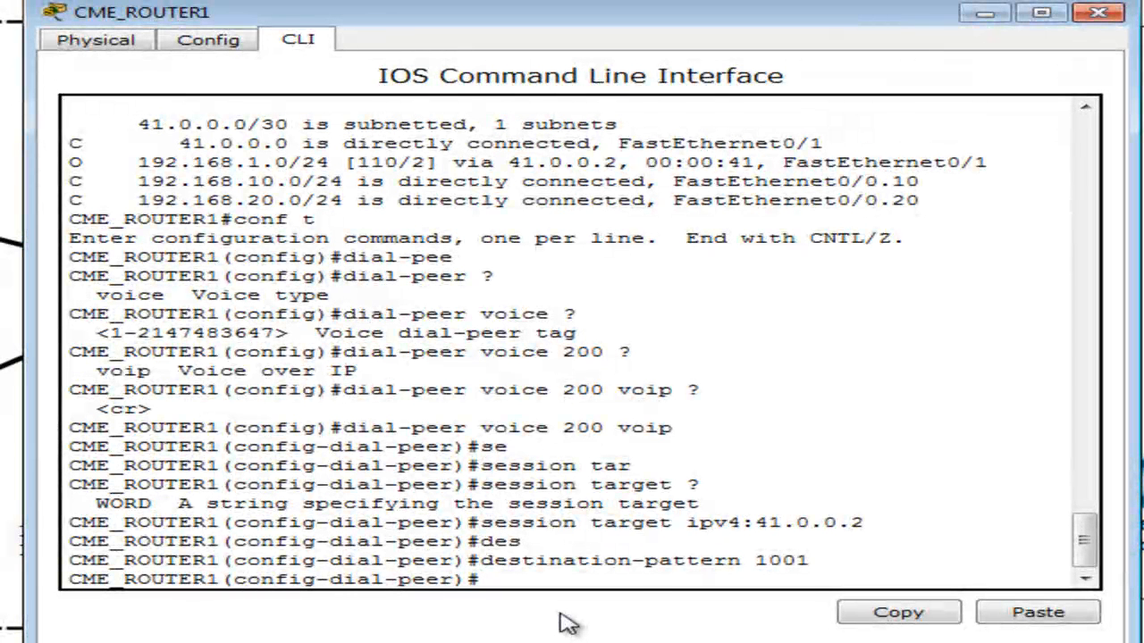
key("Up")
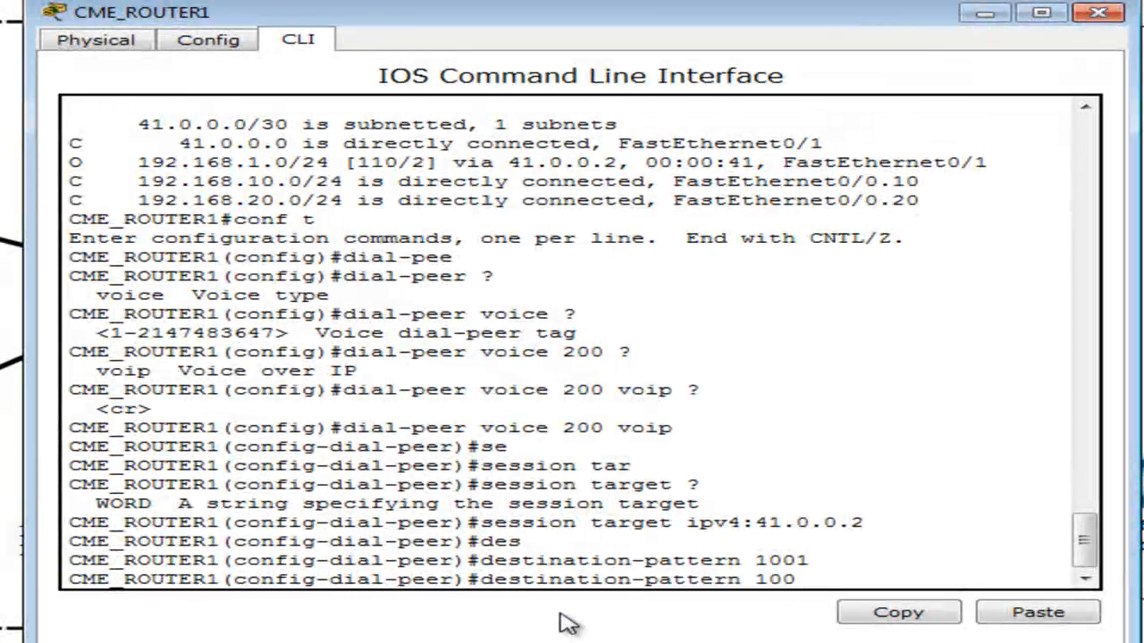
key("Return")
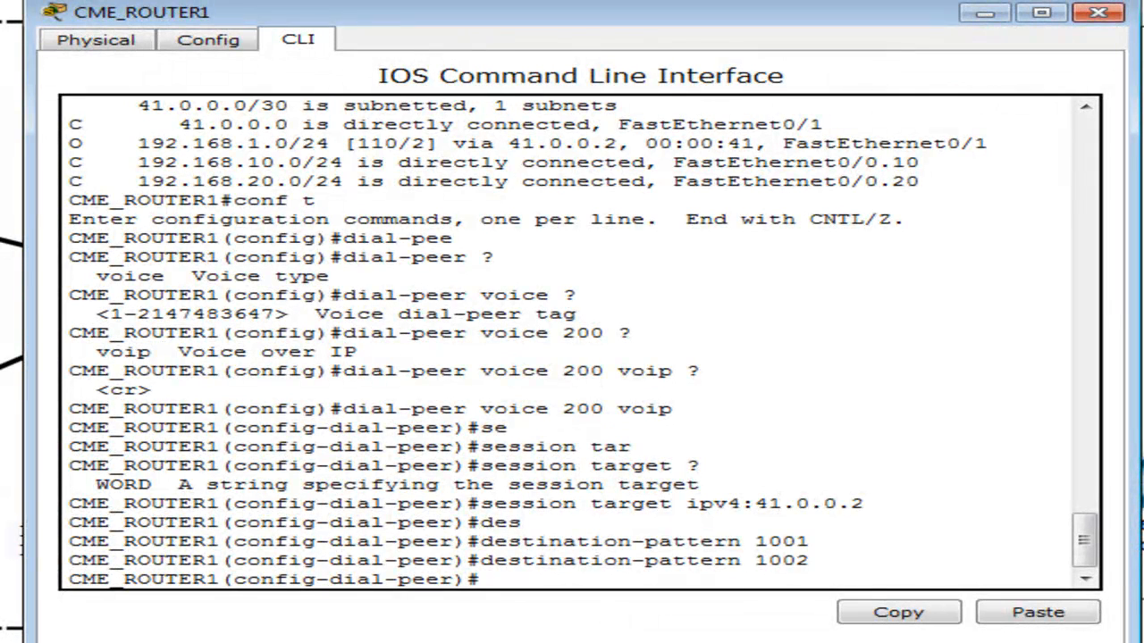
left_click(990, 14)
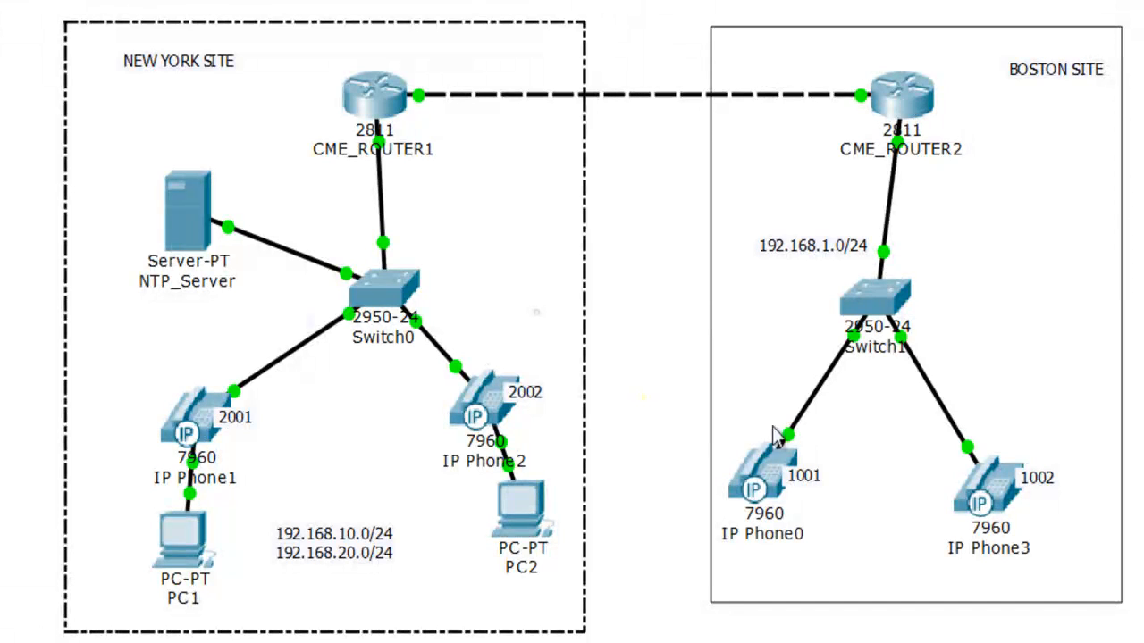